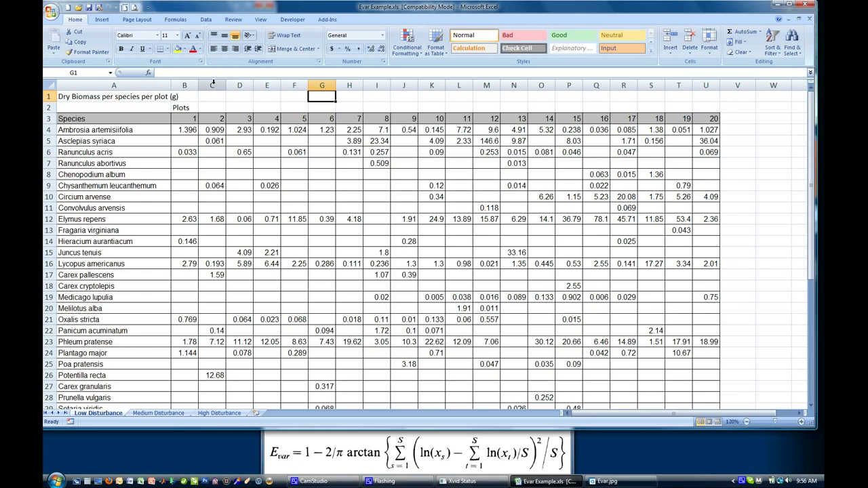
Step: Insert three blank columns between the plot 1 and plot 2 columns on the Low Disturbance sheet
right_click(212, 85)
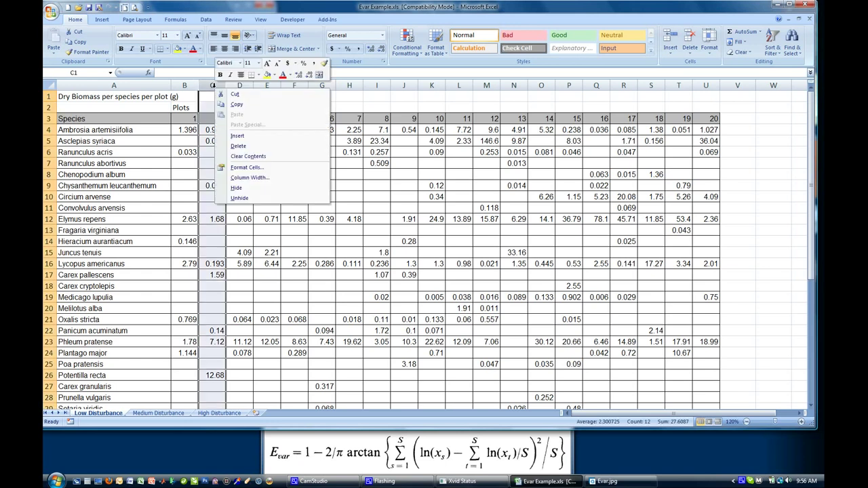
left_click(237, 136)
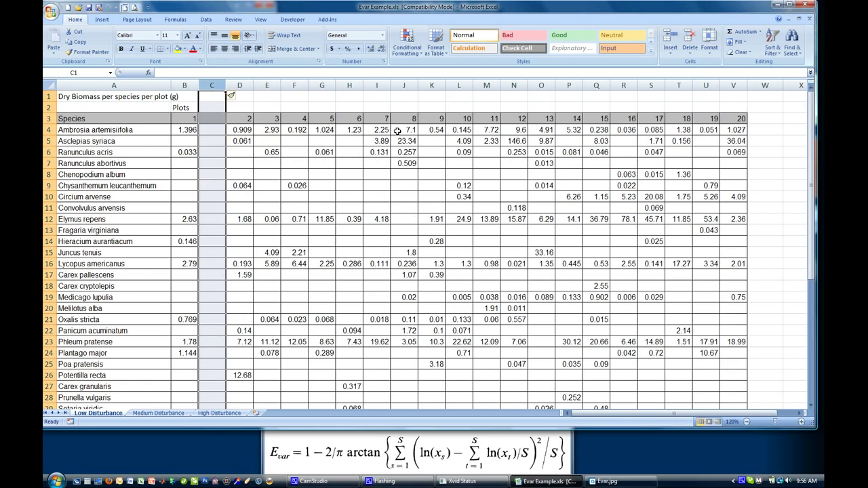
key("F4")
key("F4")
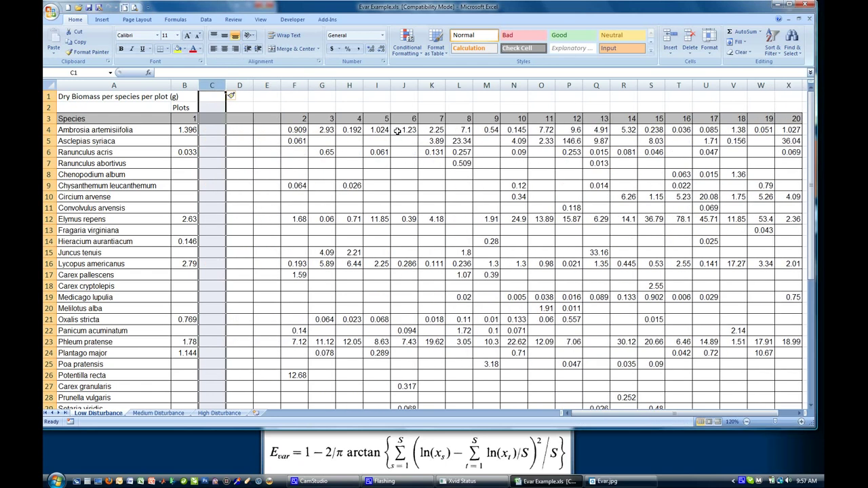
Step: Enter the heading ln(x) in cell C3, beside the plot 1 heading
left_click(217, 118)
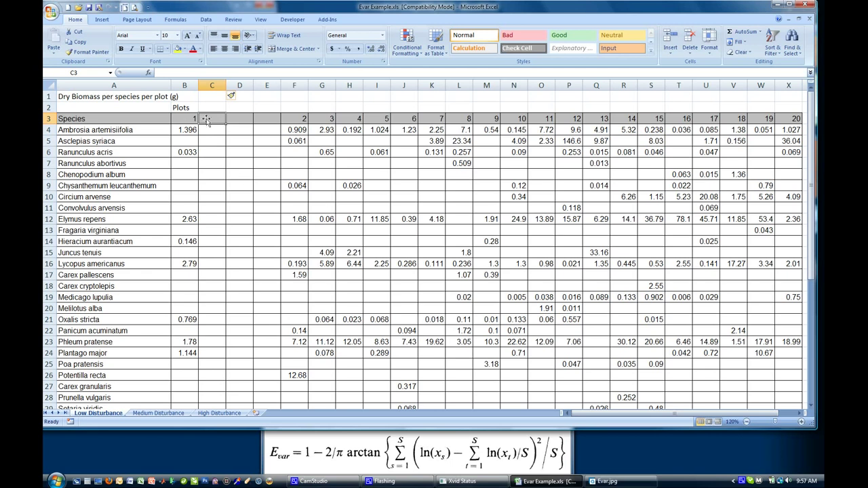
type("ln")
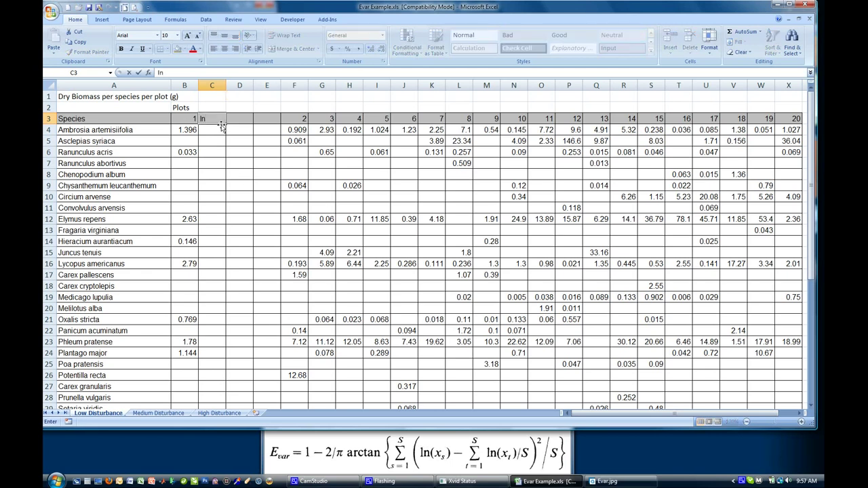
type("(x)")
key("Return")
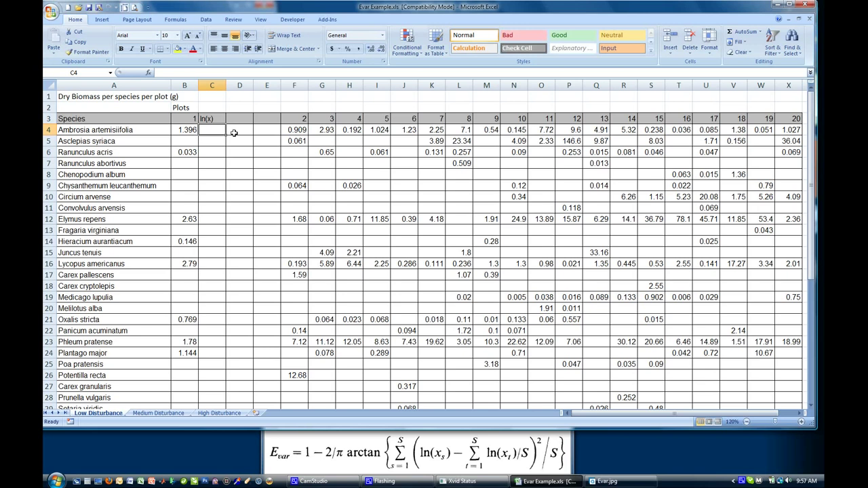
Step: Enter the formula =IF(B4="","",LN(B4)) in cell C4 to take the natural log of the first species' biomass
type("=if(")
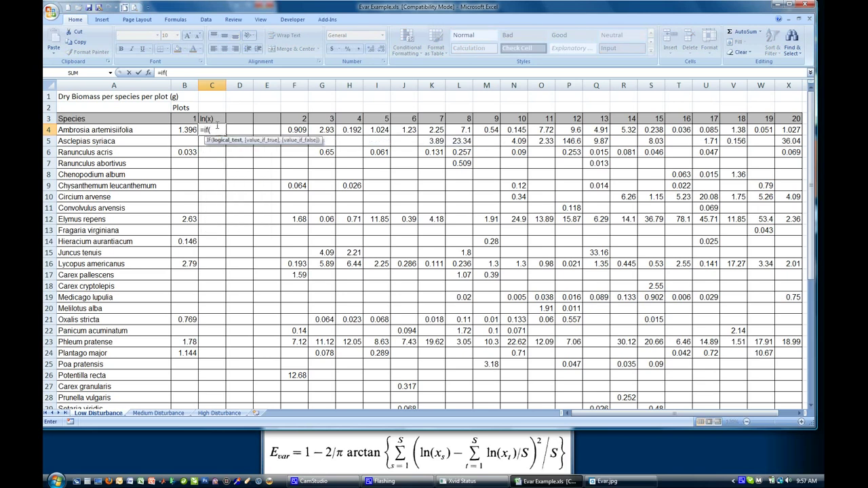
left_click(183, 129)
type("=\"\",")
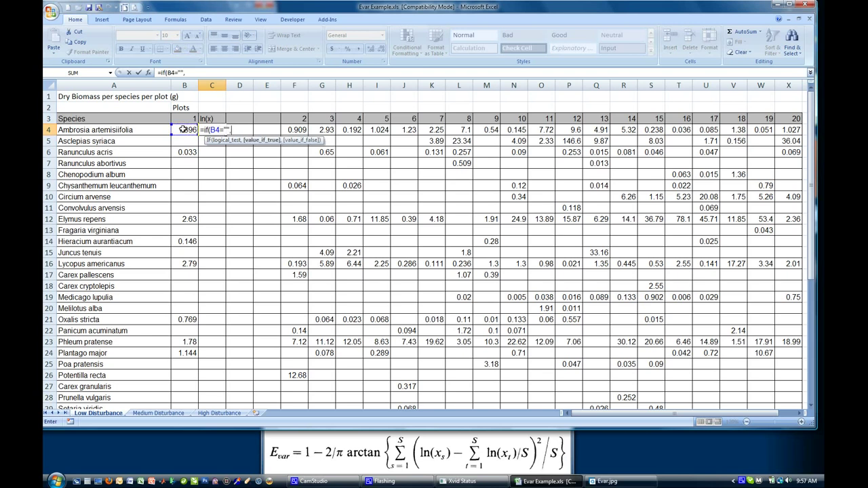
type("\"\",")
type("ln(")
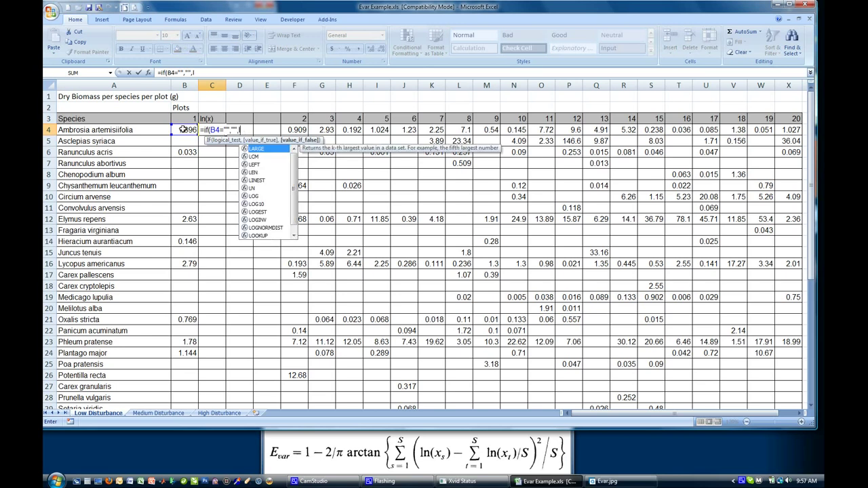
left_click(183, 130)
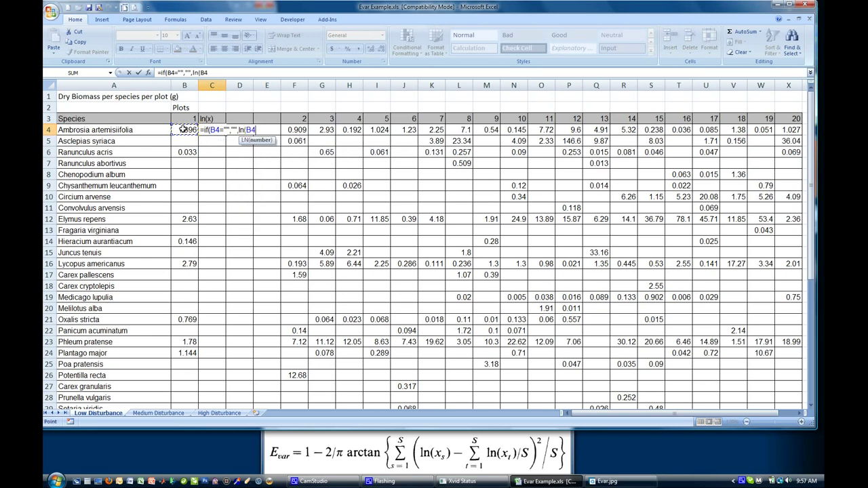
type(")")
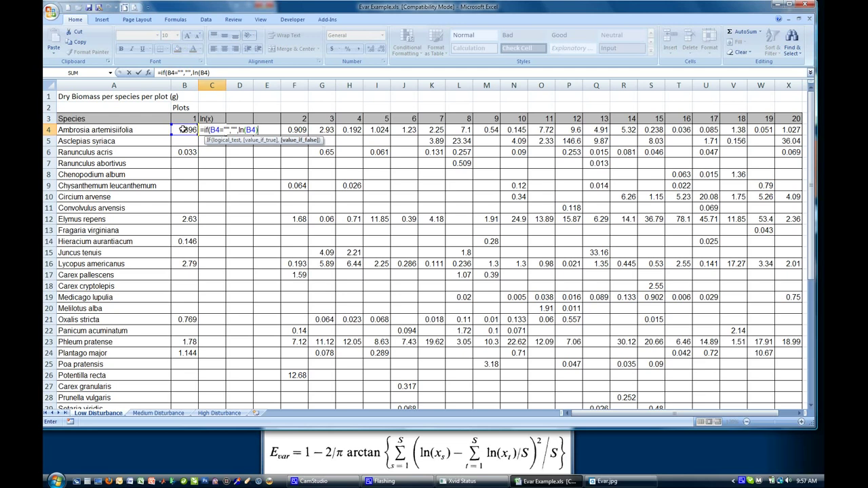
type(")")
key("Return")
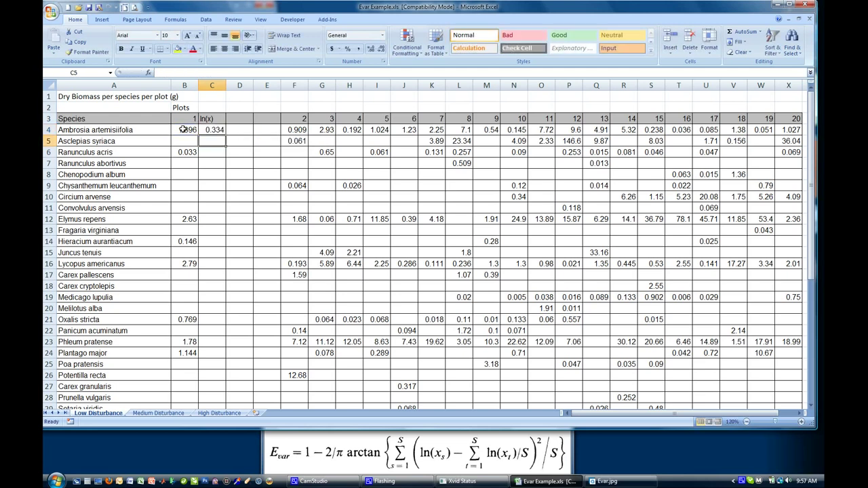
Step: Fill the C4 log formula down the ln(x) column through row 42
left_click(218, 128)
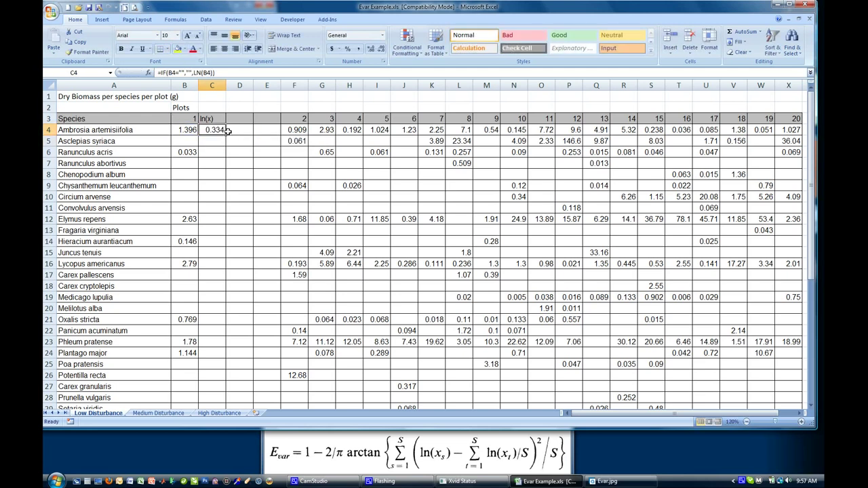
left_click_drag(225, 135, 223, 153)
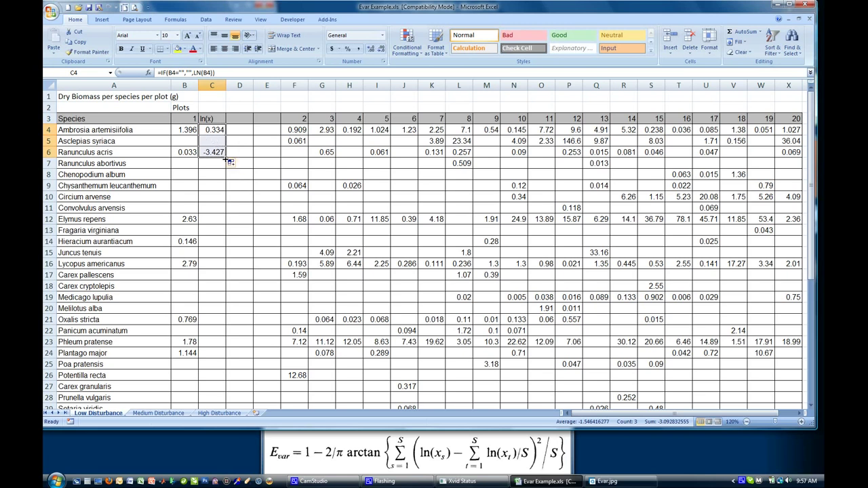
left_click_drag(225, 157, 221, 381)
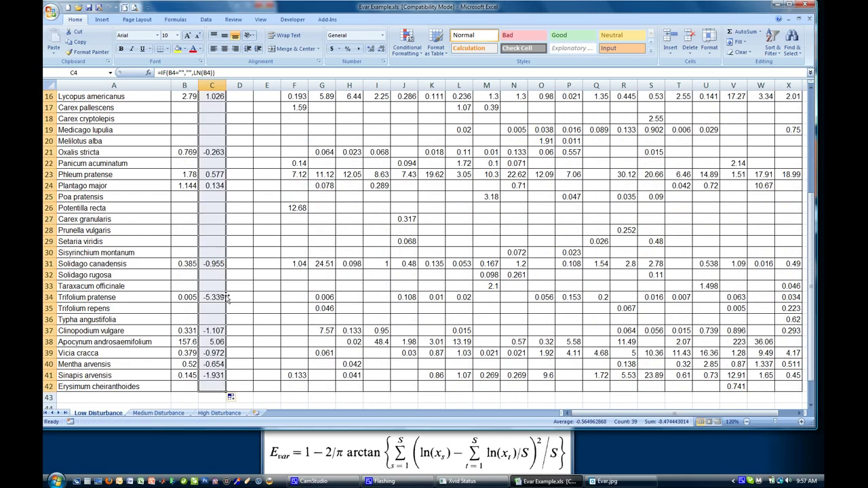
Step: Enter the heading ln(x)/S in cell D3
scroll(231, 271, "up", 5)
left_click(241, 120)
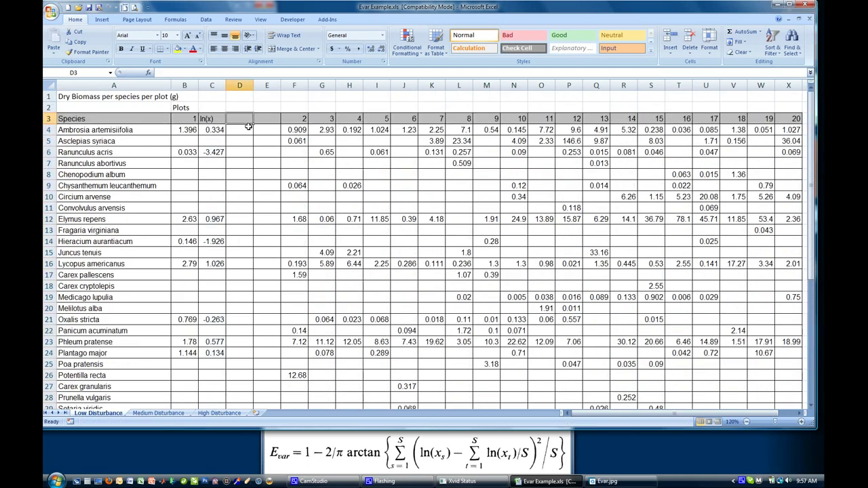
type("ln")
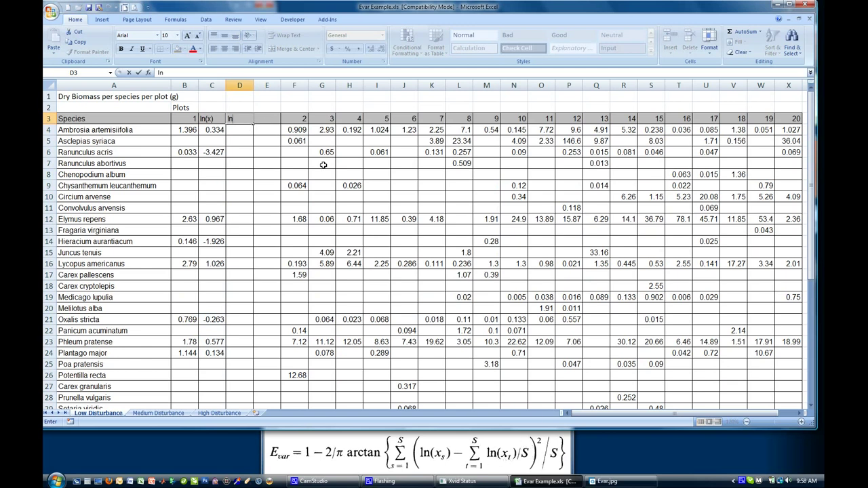
type("(x)/S")
Step: Label cell A43, directly below the species list, as S
scroll(224, 161, "down", 5)
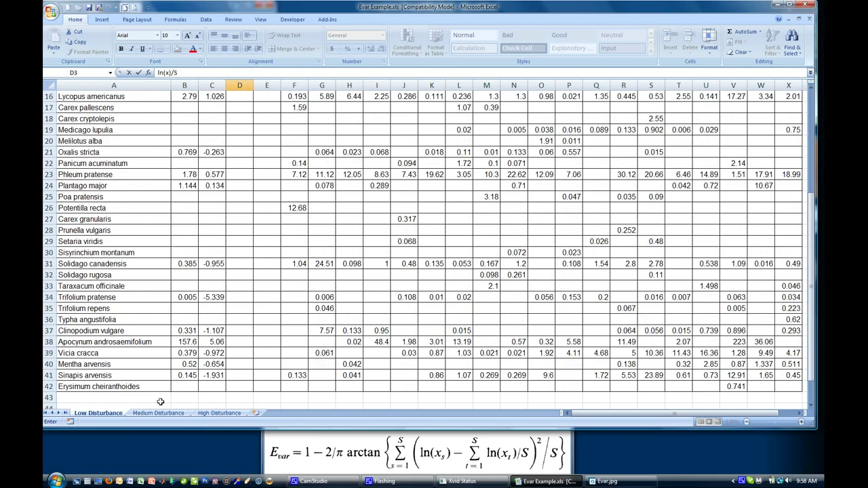
left_click(149, 399)
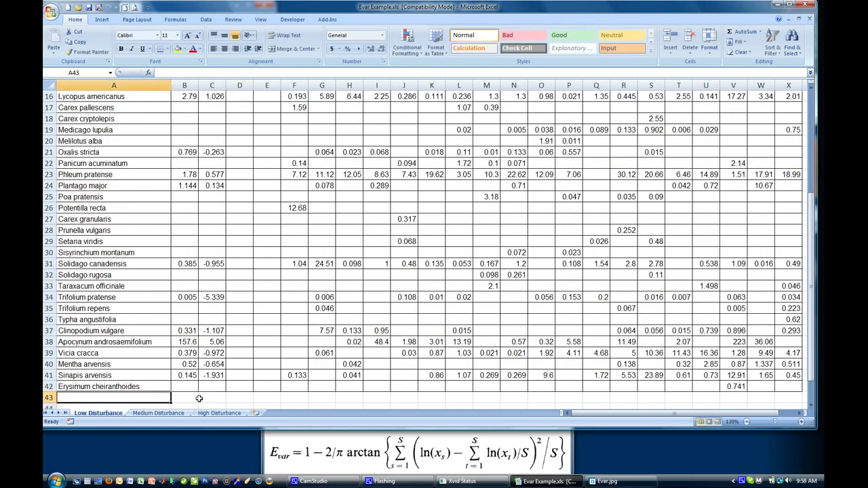
type("S")
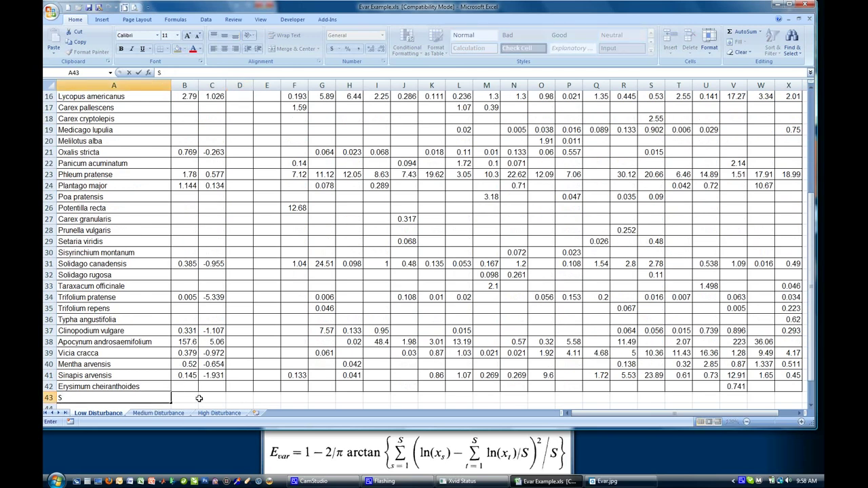
key("Tab")
Step: Enter =COUNTIF(B4:B42,">0") in cell B43 to count the species present in plot 1
type("=")
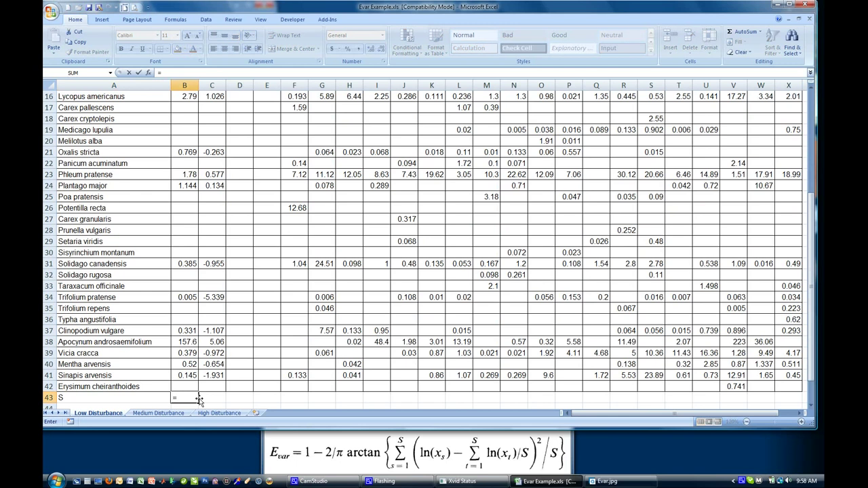
type("countif")
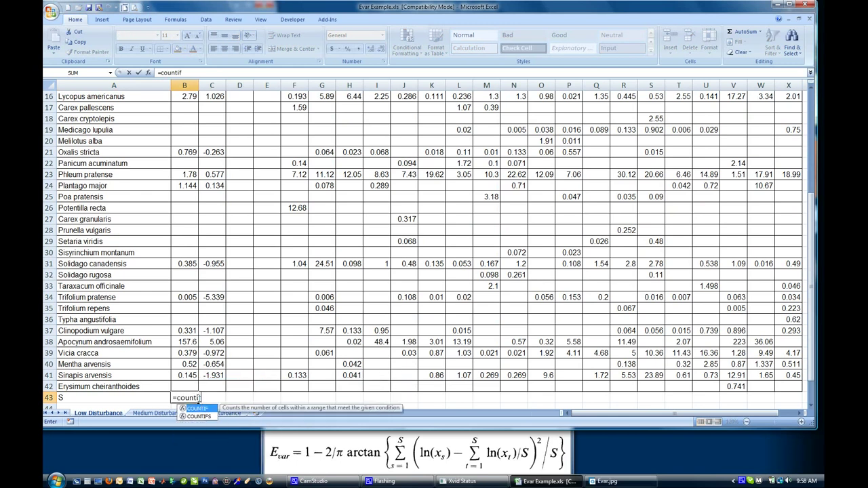
type("(")
key("Up")
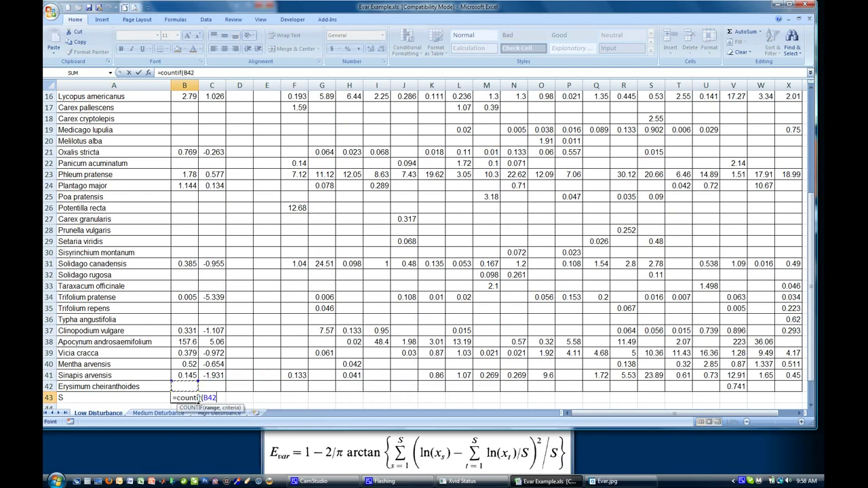
key("shift+Up")
key("shift+Up")
key("shift+Up")
key("shift+Up")
key("shift+Up")
key("shift+Up")
key("shift+Up")
key("shift+Up")
key("shift+Up")
key("shift+Up")
key("shift+Up")
key("shift+Up")
key("shift+Up")
key("shift+Up")
key("shift+Up")
key("shift+Up")
key("shift+Up")
key("shift+Up")
key("shift+Up")
key("shift+Up")
key("shift+Up")
key("shift+Up")
key("shift+Up")
key("shift+Up")
key("shift+Up")
key("shift+Up")
key("shift+Up")
key("shift+Up")
key("shift+Up")
key("shift+Up")
key("shift+Up")
key("shift+Up")
key("shift+Up")
key("shift+Up")
key("shift+Up")
key("shift+Up")
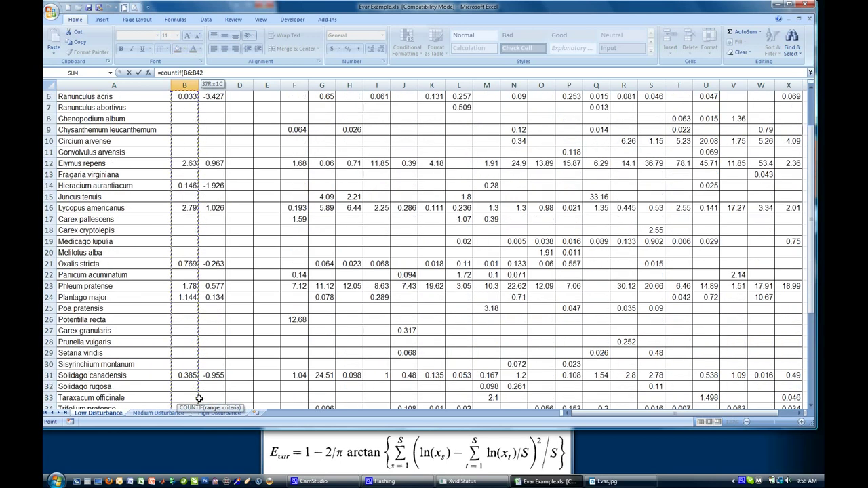
key("shift+Up")
key("shift+Up")
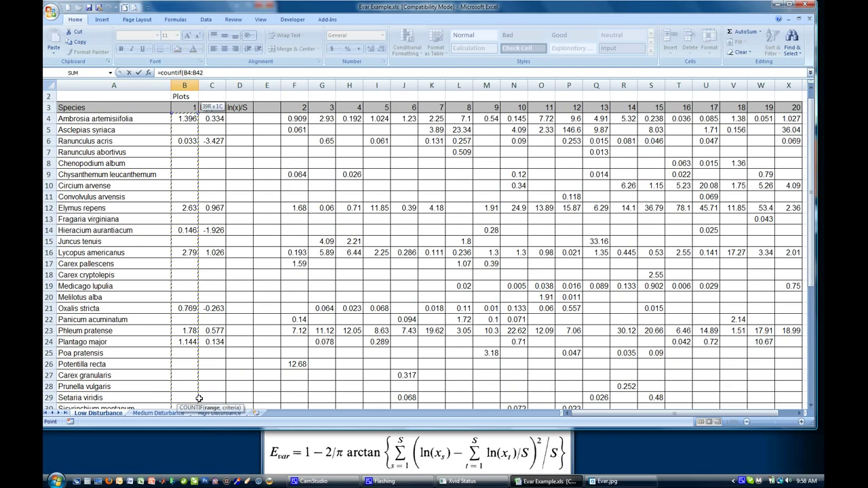
type(",\">0")
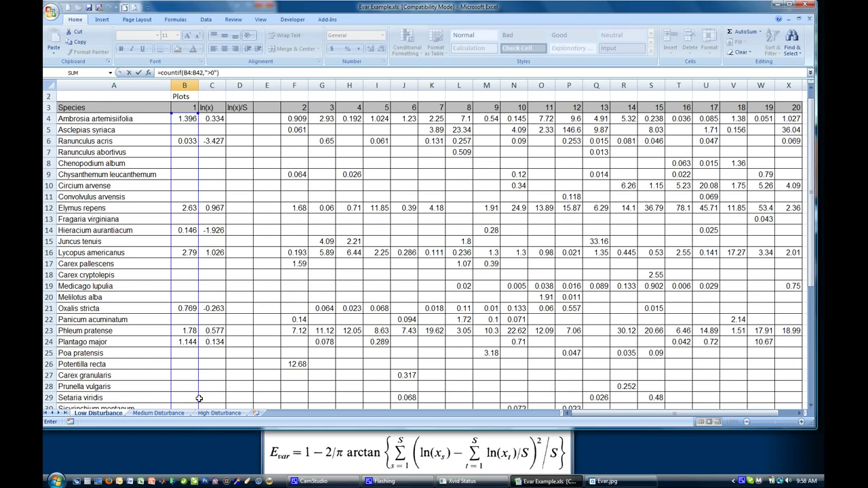
key("Return")
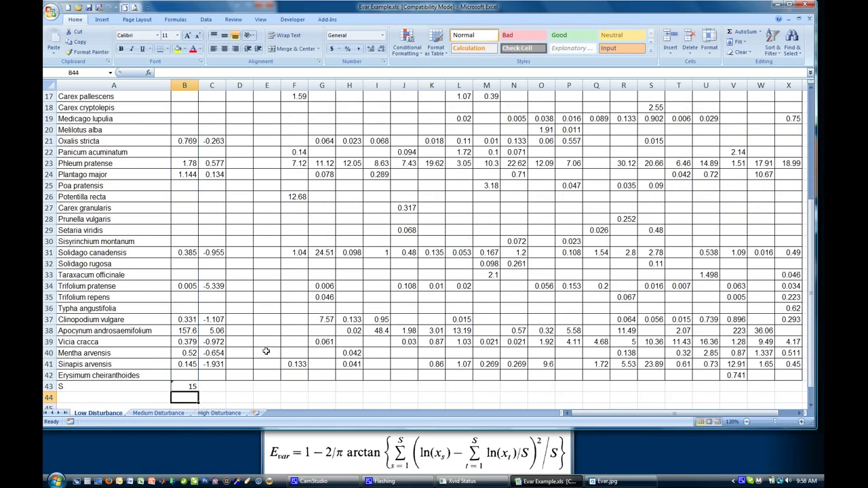
Step: Try to enter =if(C4,"","",C4/B43) in cell D4 under the ln(x)/S heading
scroll(268, 351, "up", 4)
scroll(268, 351, "up", 2)
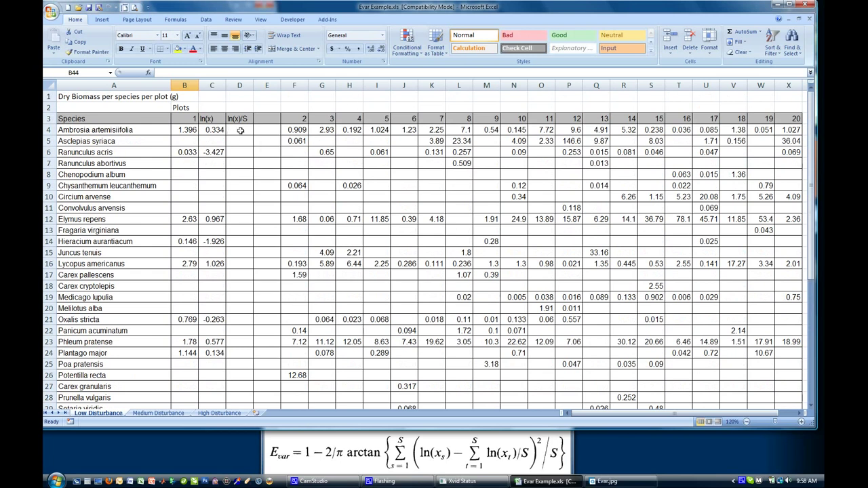
left_click(240, 129)
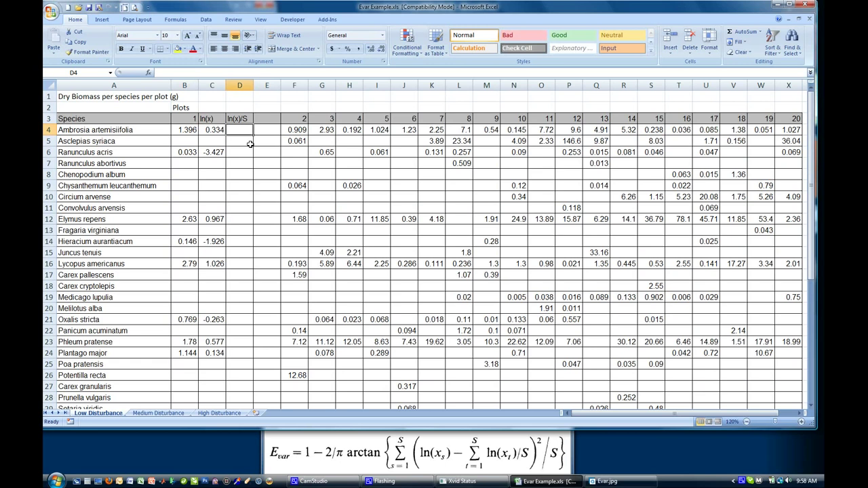
type("i")
key("BackSpace")
type("=if(")
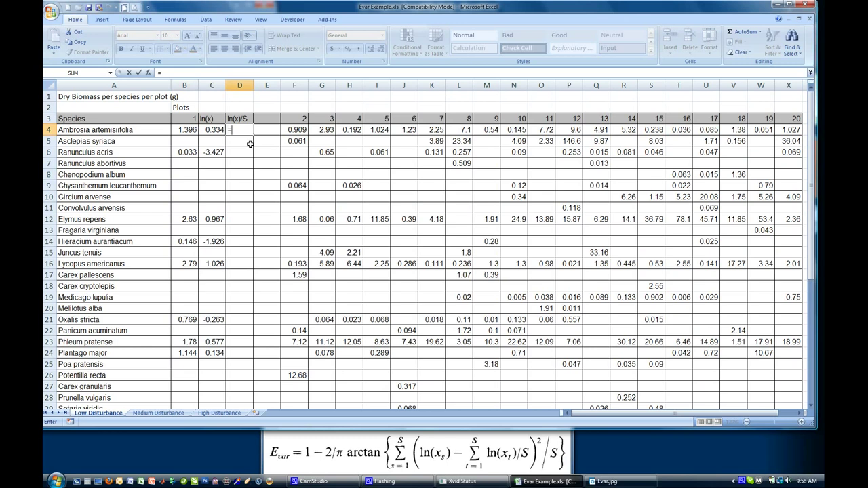
left_click(212, 129)
type(",")
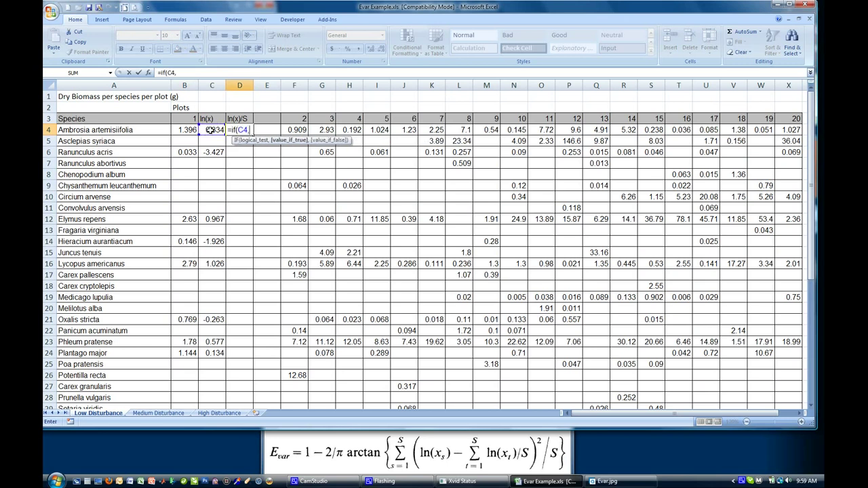
type("\"\",\"\"")
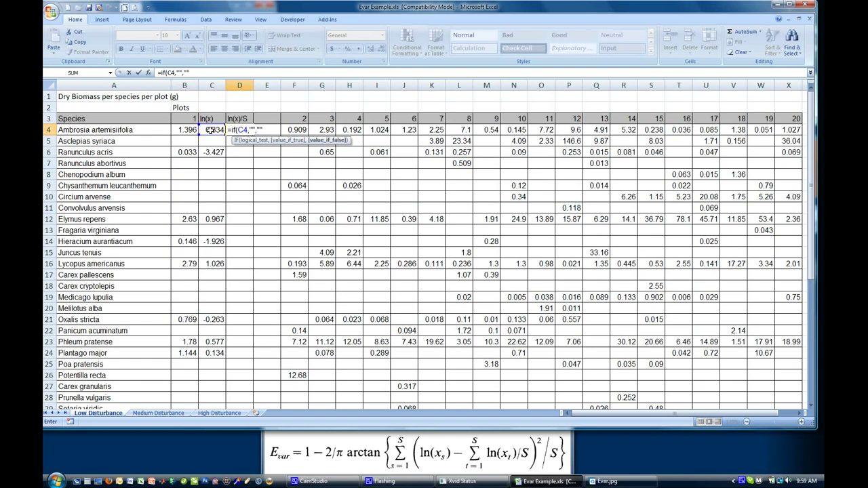
type(",")
left_click(211, 129)
type("/")
scroll(219, 236, "down", 3)
scroll(219, 236, "down", 4)
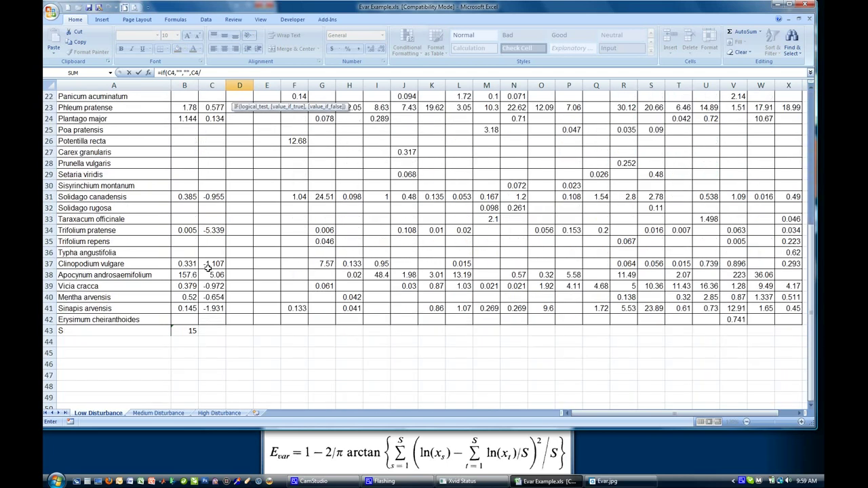
left_click(187, 330)
type(")")
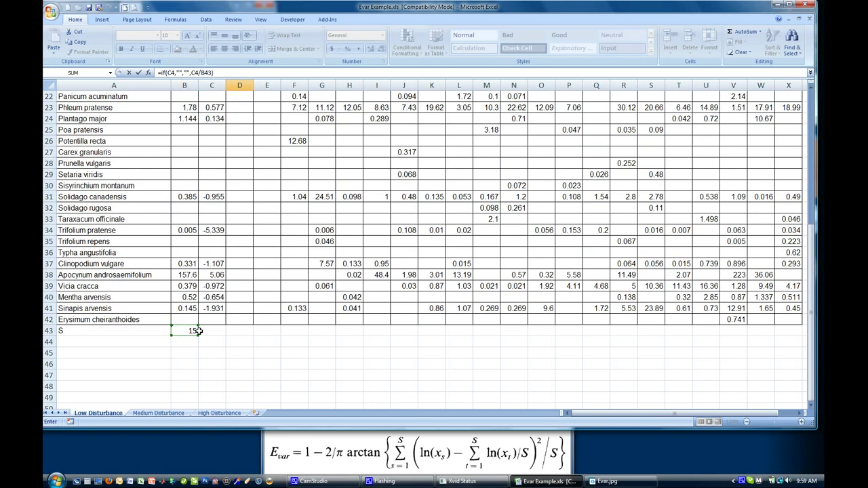
key("Return")
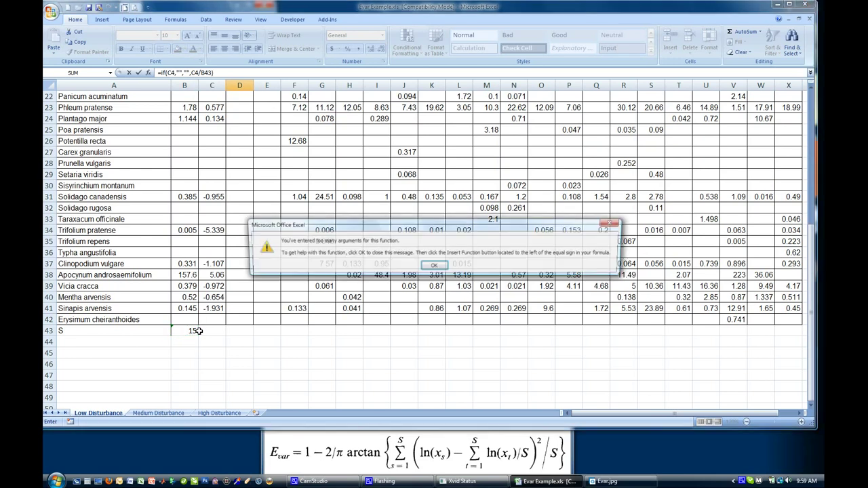
left_click(434, 266)
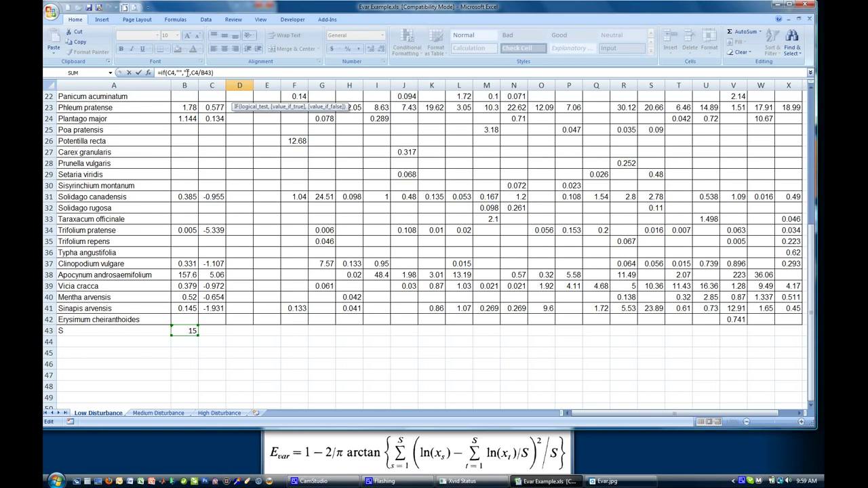
Step: Correct the logical test so that cell D4 holds =IF(C4="","",C4/B43)
key("shift+Left")
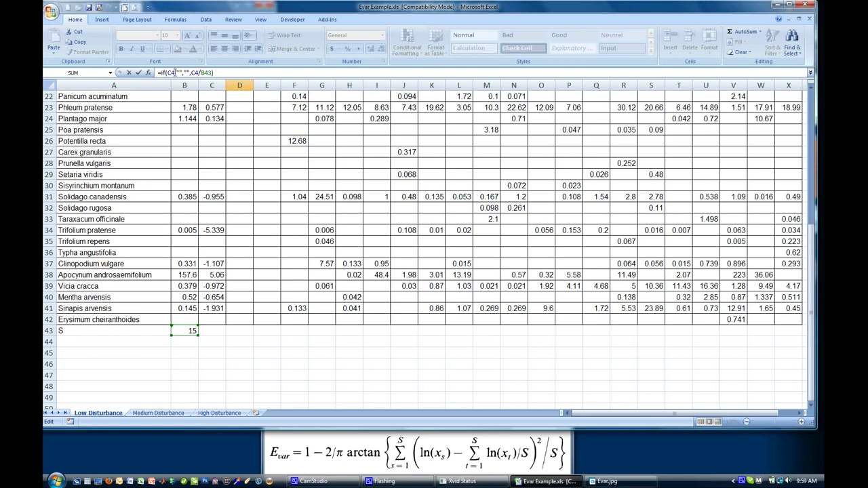
type("=")
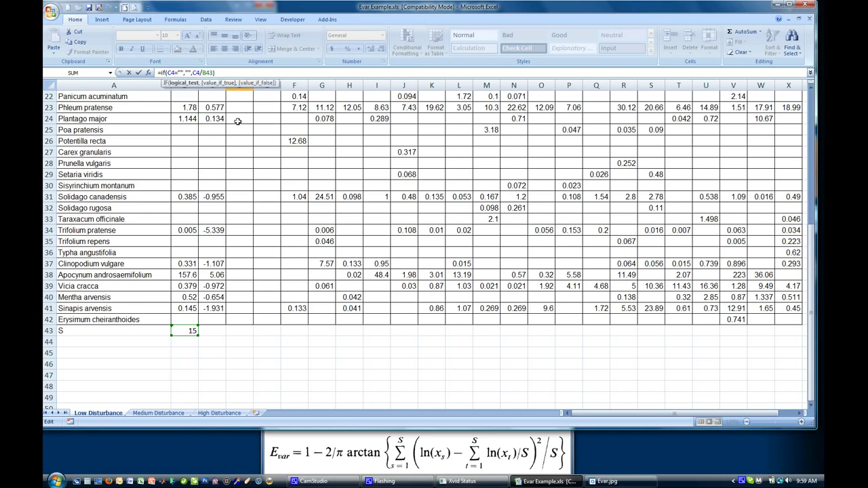
key("Return")
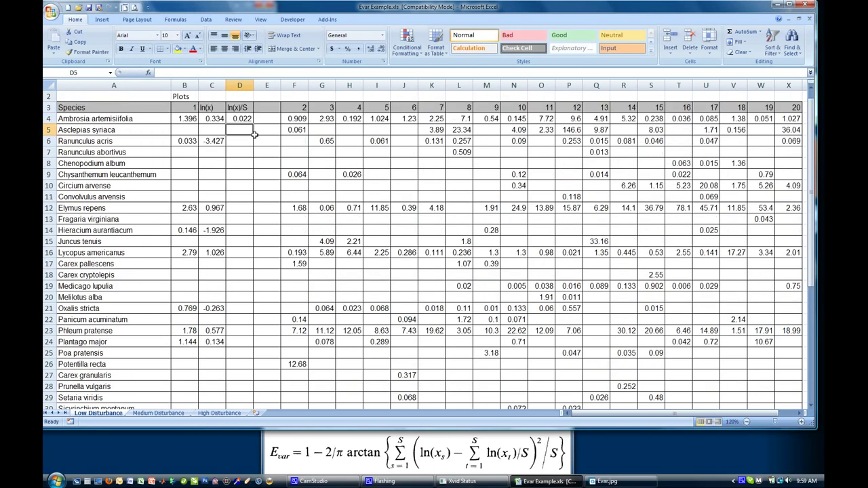
Step: Lock the row of the species count reference in D4, making the formula =IF(C4="","",C4/B$43)
left_click(240, 118)
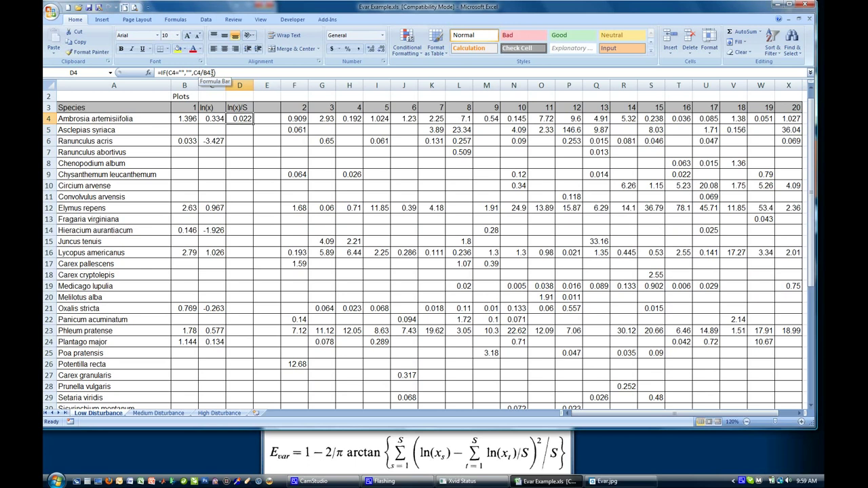
double_click(240, 119)
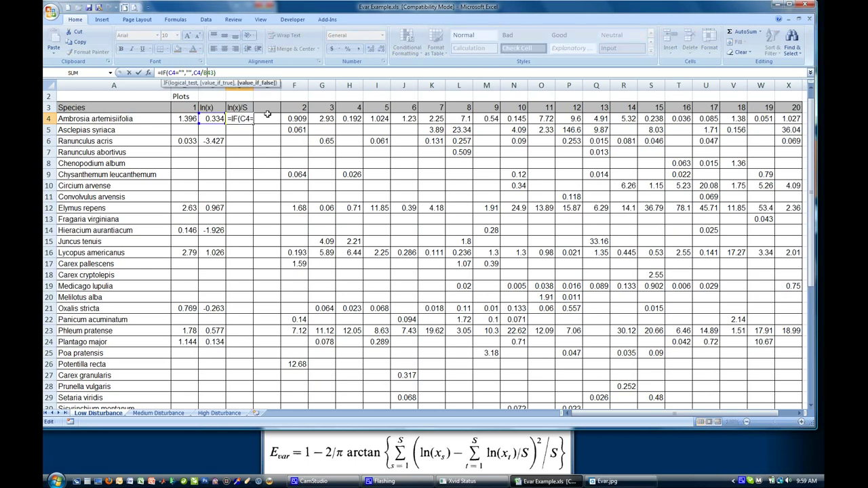
key("Right")
key("Right")
key("Right")
key("Right")
key("Right")
key("Right")
key("Right")
key("Right")
key("Right")
key("Right")
type("$")
key("ctrl+Return")
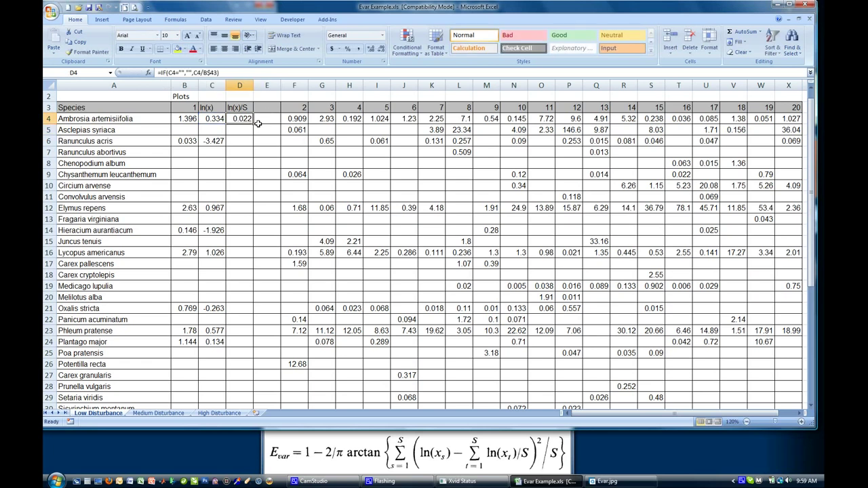
Step: Copy the D4 formula to D5, compare the two cells' references, and fill the ln(x)/S column down through row 42
left_click_drag(258, 123, 243, 128)
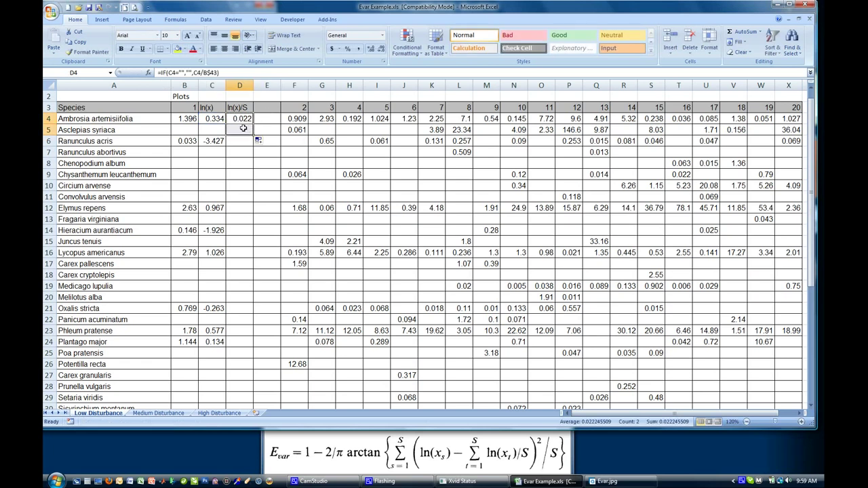
left_click(243, 129)
left_click(243, 119)
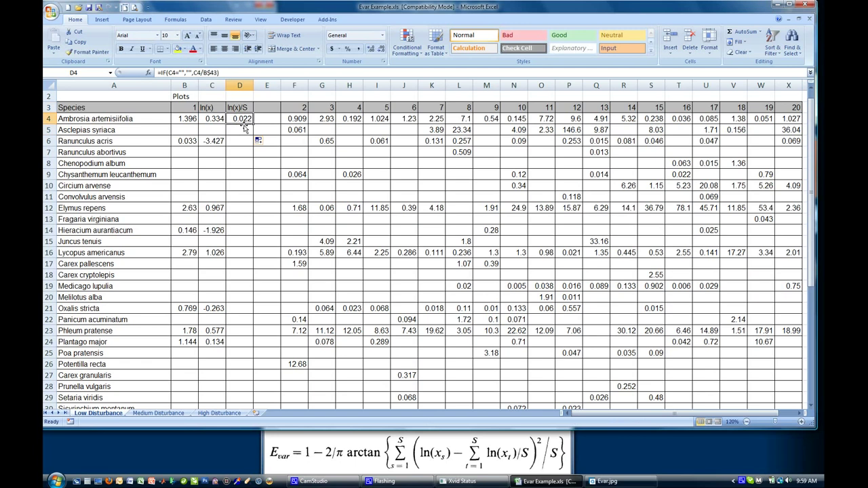
left_click(244, 128)
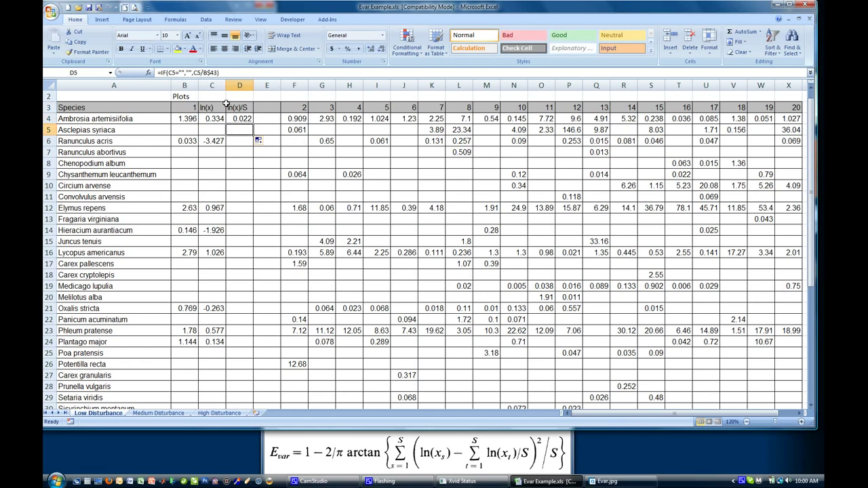
left_click(245, 119)
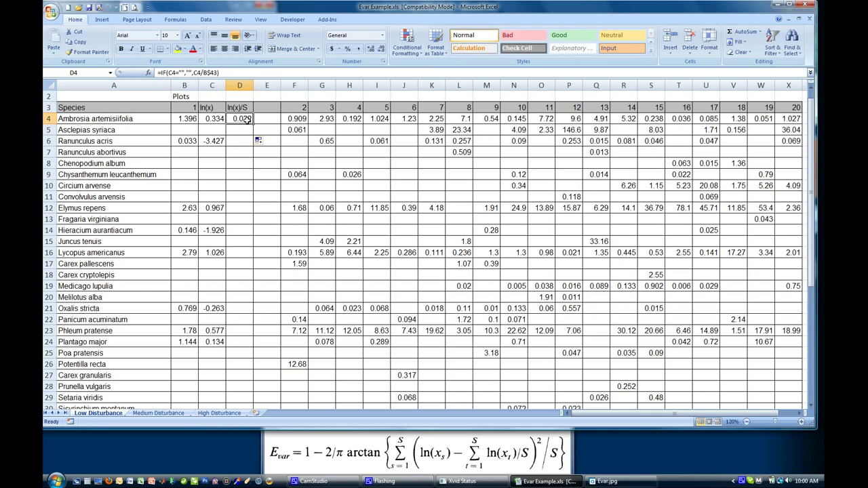
left_click(245, 128)
left_click_drag(253, 135, 235, 391)
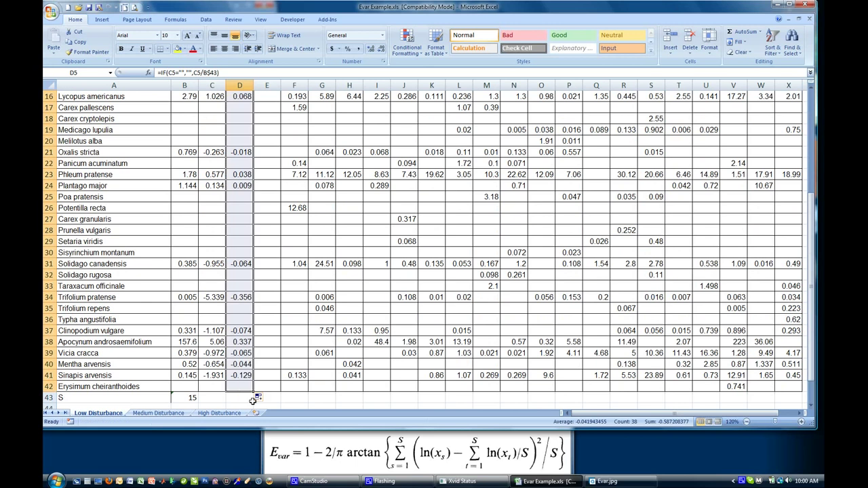
Step: Label cell C43 as Sum and total the ln(x)/S column in D43 with =SUM(D4:D42)
left_click(217, 398)
type("Sum")
left_click(231, 399)
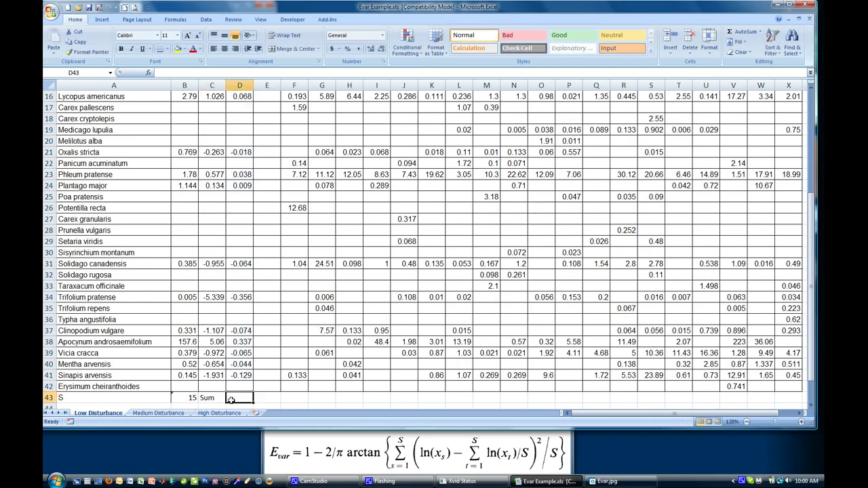
type("=sum(")
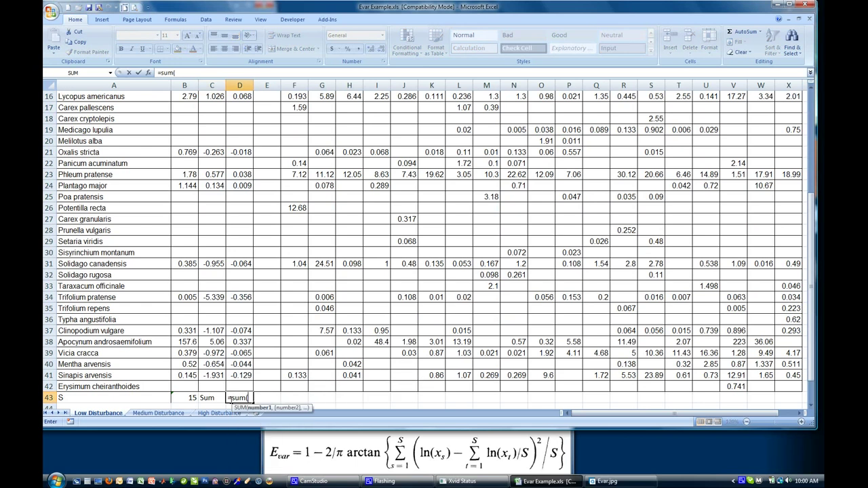
left_click_drag(231, 388, 230, 401)
type(")")
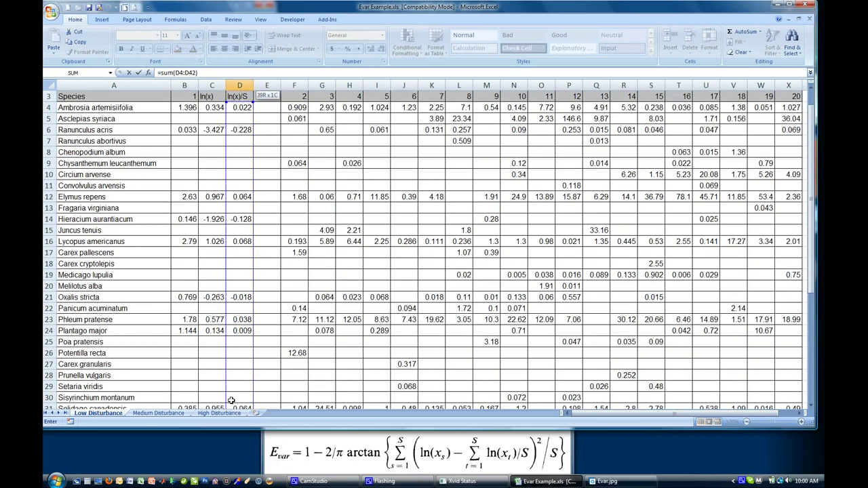
key("Return")
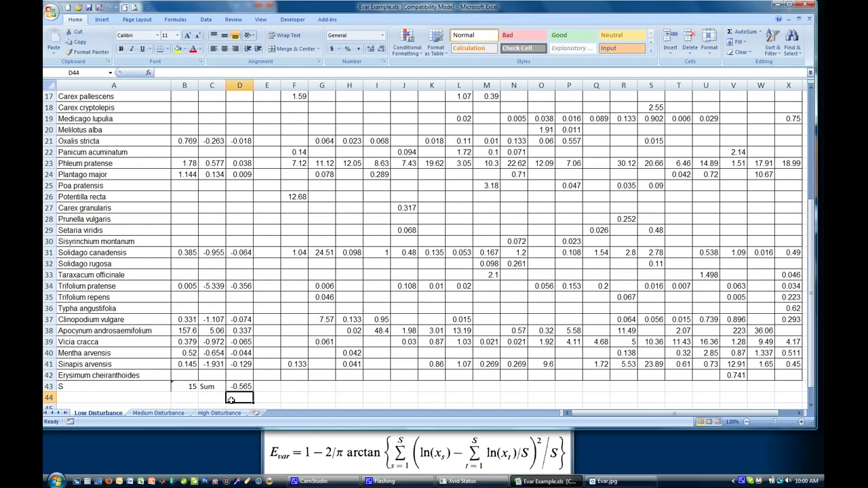
Step: Label the ln(x) column A in cell C2 and the ln(x)/S column B in cell D2
scroll(317, 310, "up", 3)
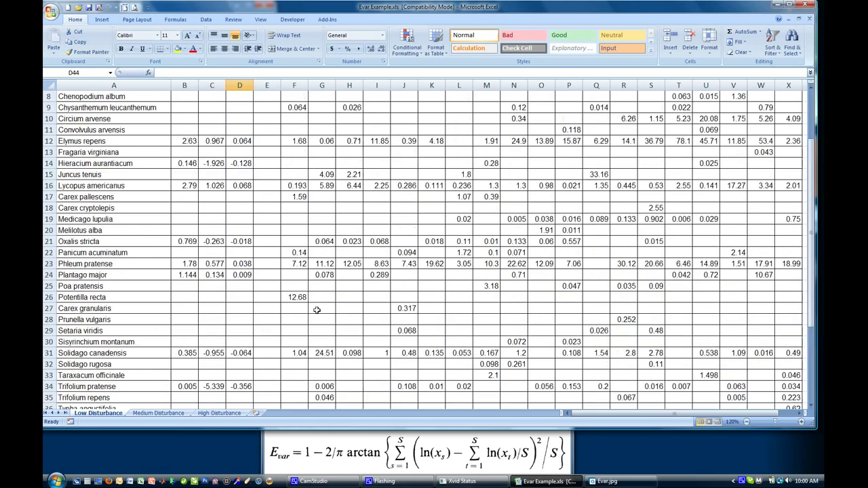
scroll(317, 309, "up", 3)
left_click(206, 108)
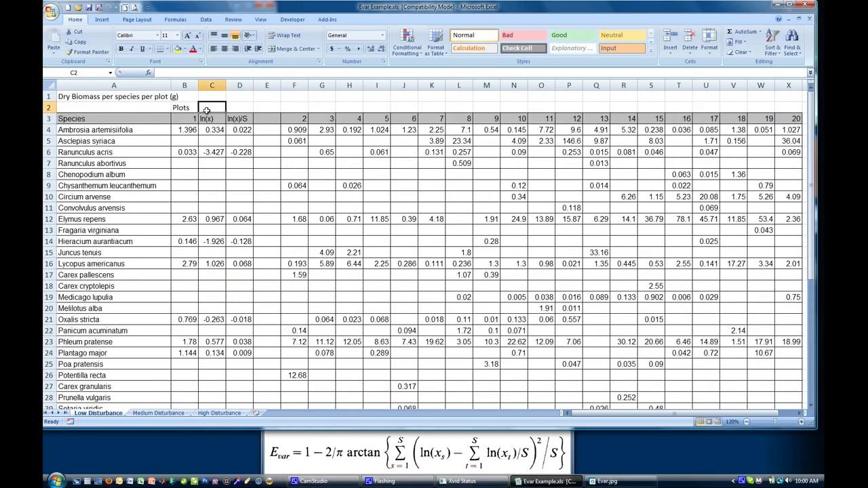
type("A")
key("Tab")
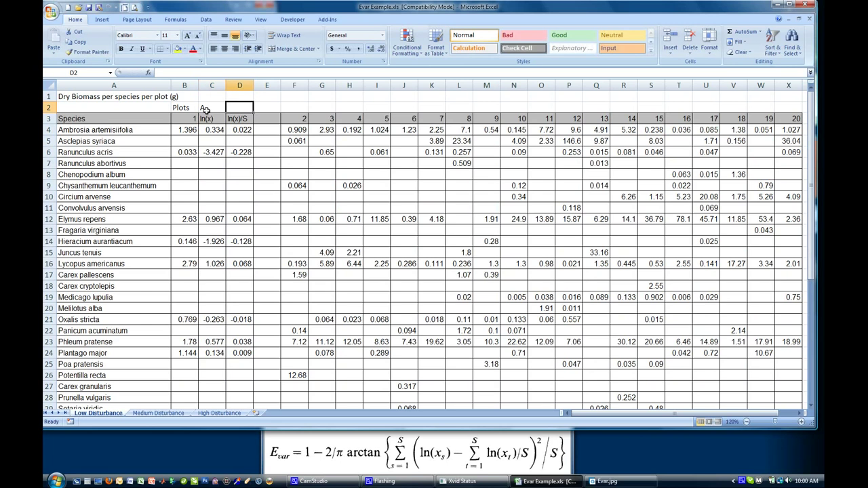
type("B")
key("Tab")
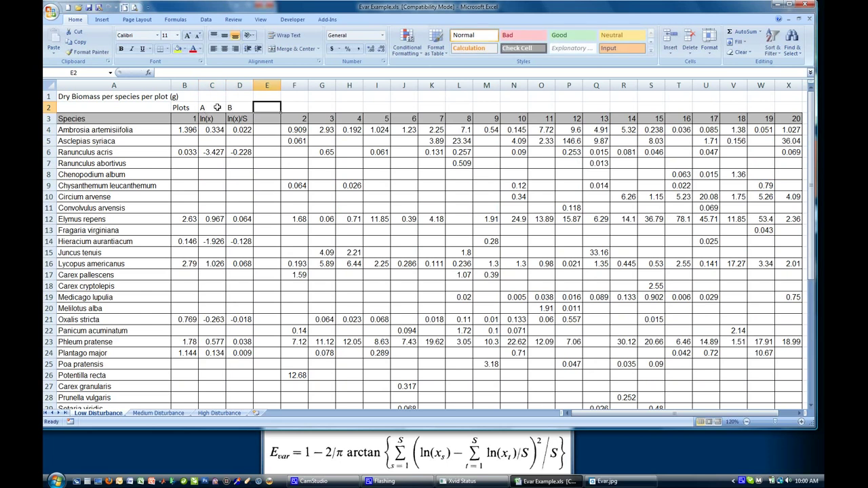
Step: Enter the heading (A-sum(B))^2/S in cell E3 and fit column E to its width
left_click(268, 119)
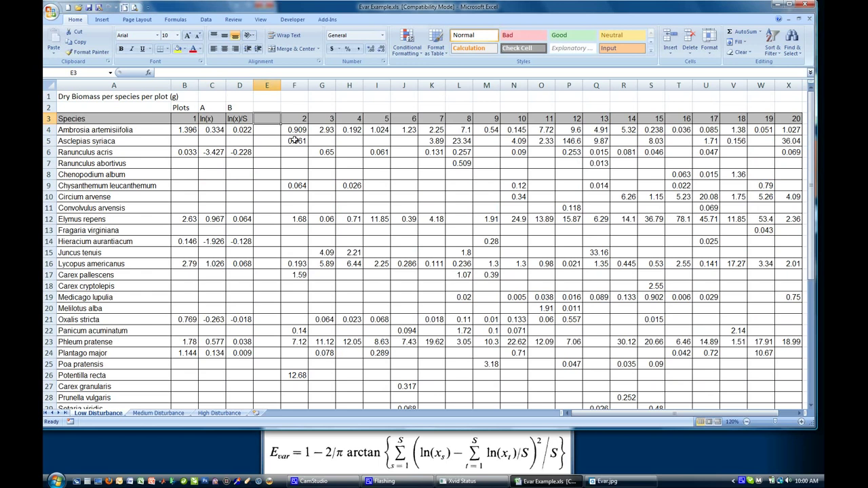
type("(A")
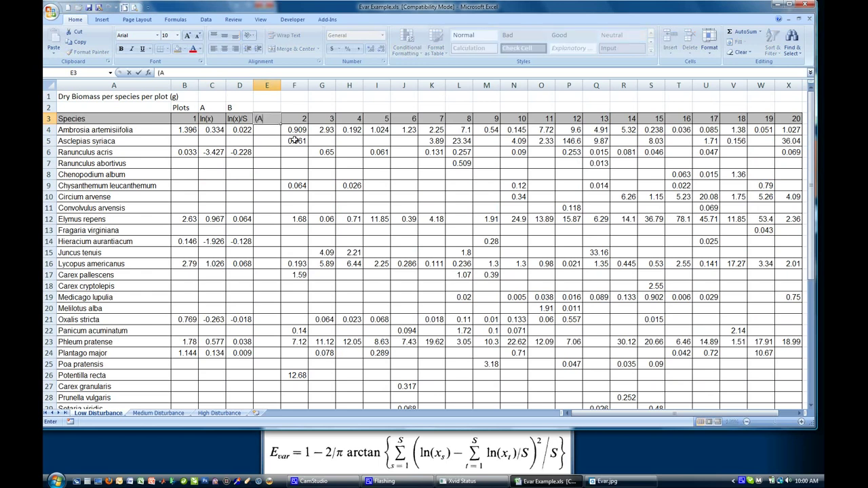
type("-sum(B))")
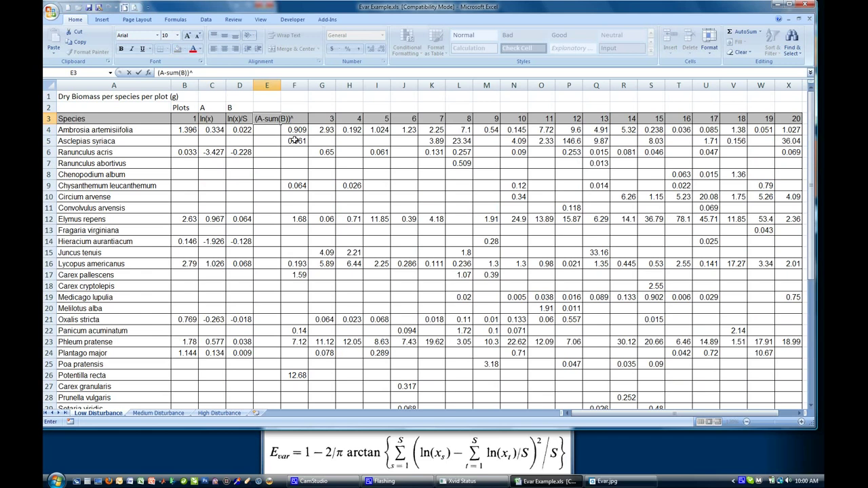
type("^2/S")
key("Return")
double_click(280, 85)
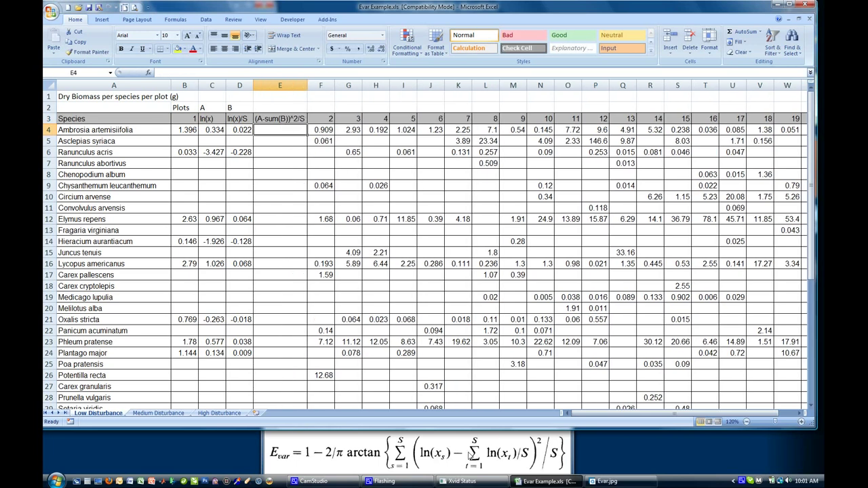
Step: Enter the formula =IF(D4="","",(C4-D43)^2/B43) in cell E4
left_click(573, 468)
type("=i")
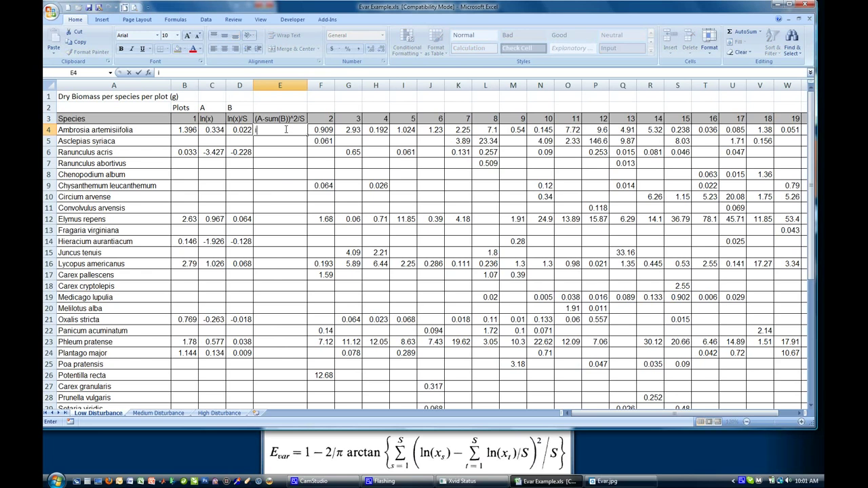
type("=if(")
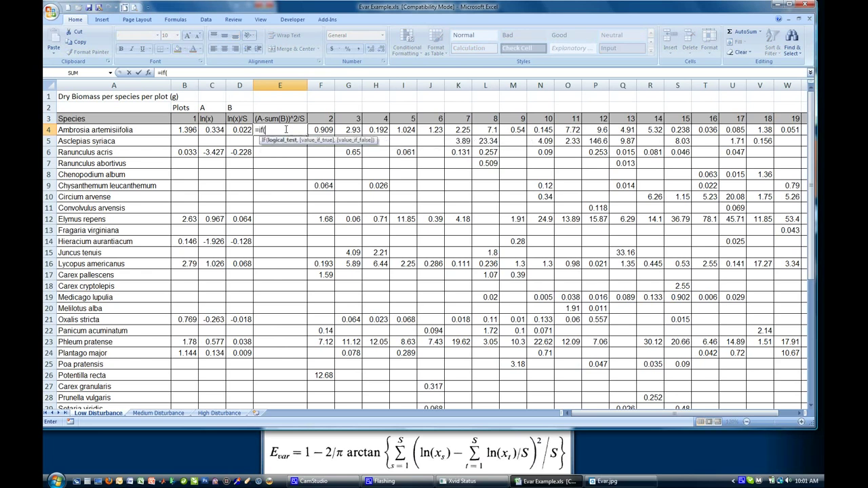
left_click(244, 130)
type("=\"\",\"\"")
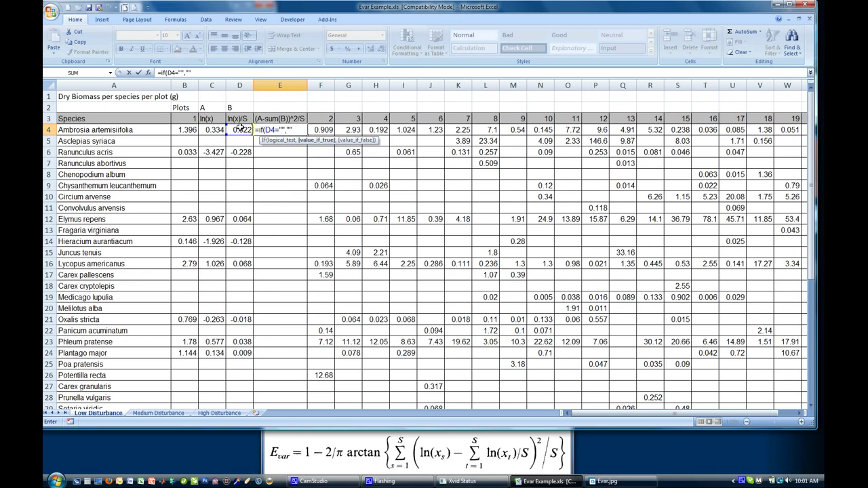
type(",(")
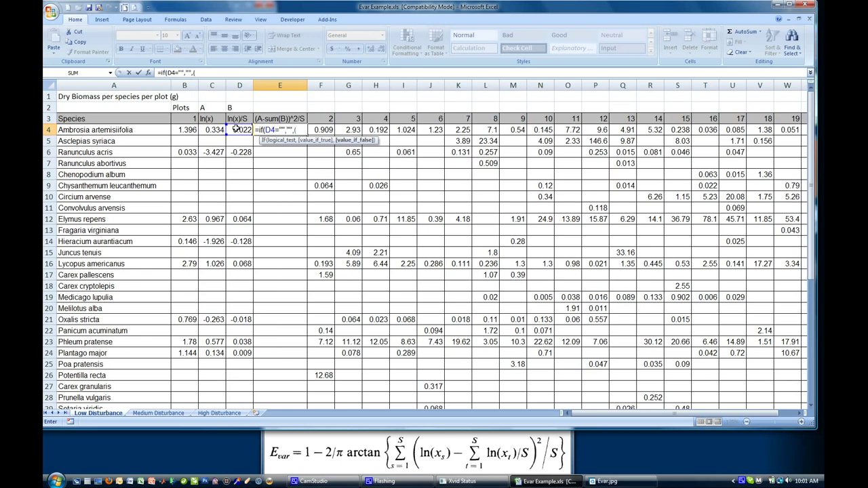
left_click(212, 129)
type("-")
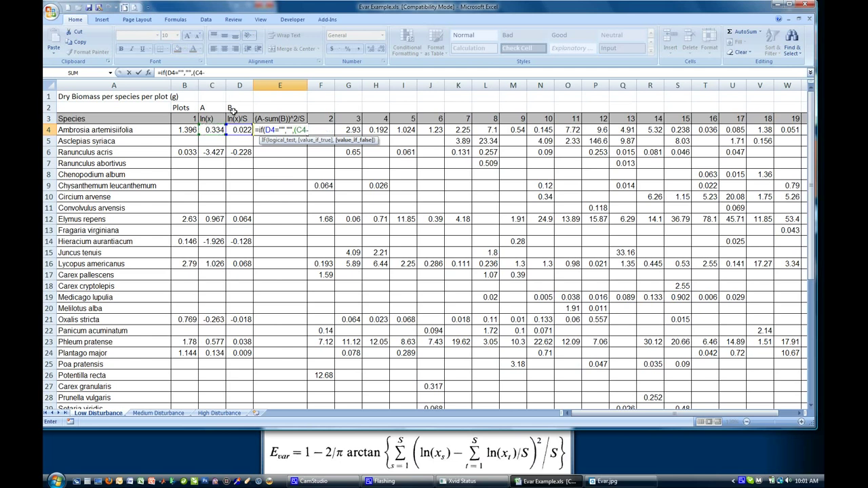
scroll(276, 198, "down", 7)
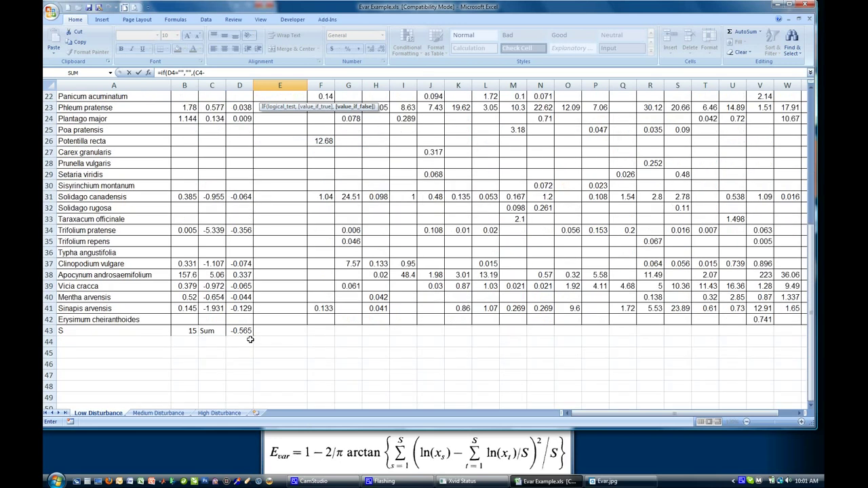
left_click(243, 331)
scroll(270, 172, "up", 3)
scroll(271, 172, "up", 4)
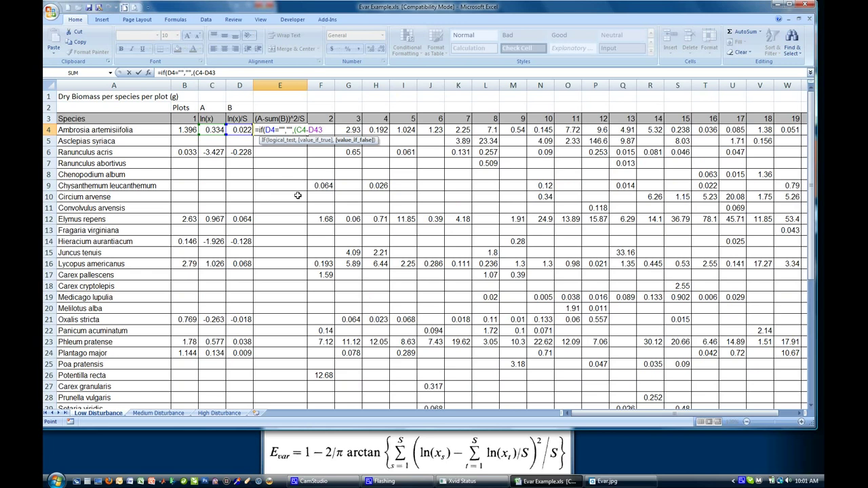
type(")^2/")
scroll(298, 209, "down", 6)
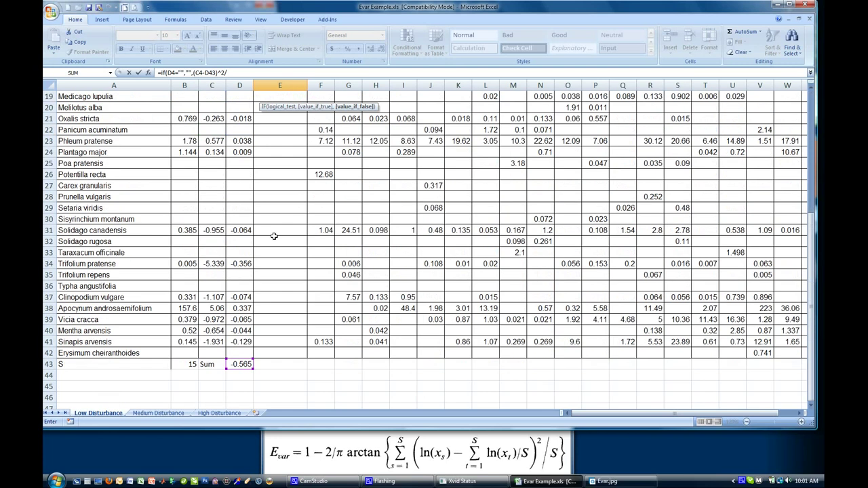
type("/")
left_click(189, 365)
type(")")
key("Return")
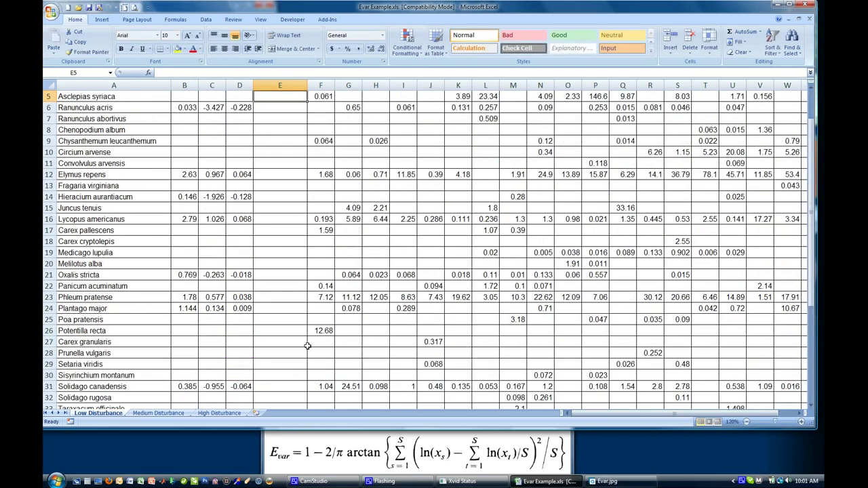
Step: Lock the row references in E4's formula as D$43 and B$43, and fill the formula down through E42
scroll(308, 248, "up", 2)
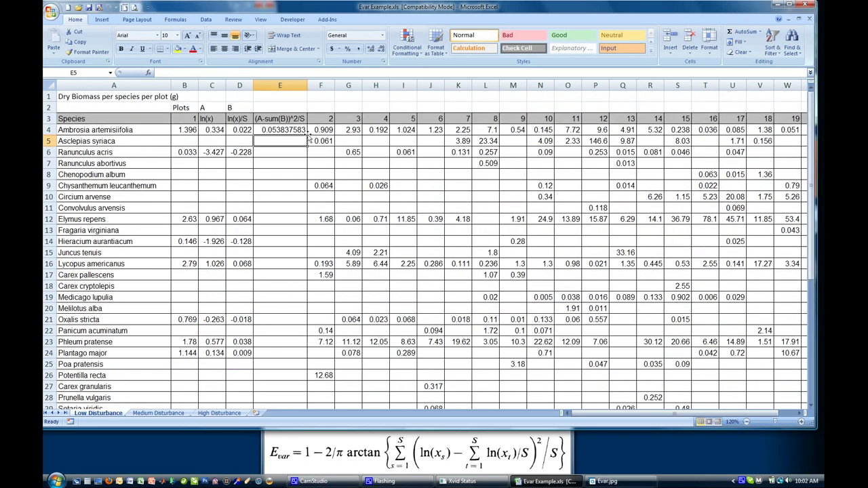
left_click(287, 130)
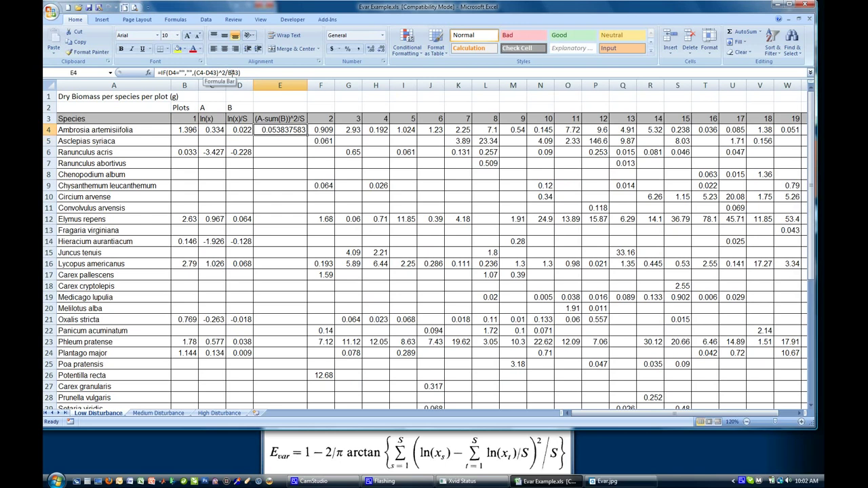
left_click(230, 72)
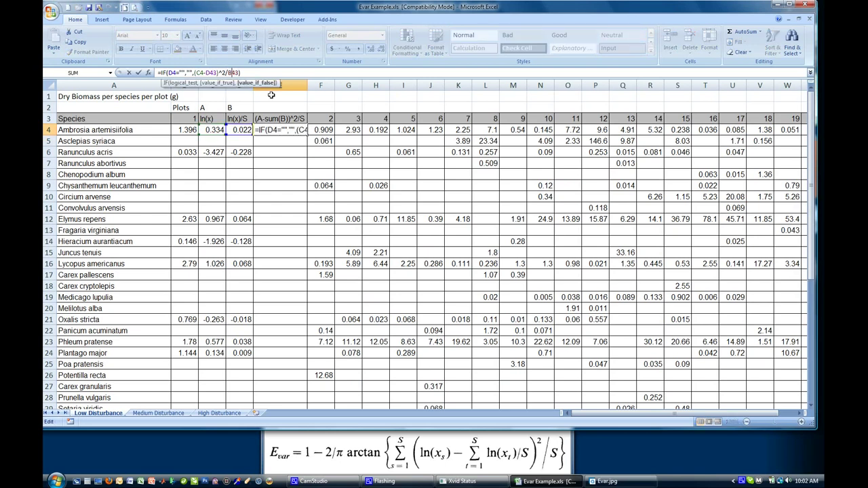
type("$")
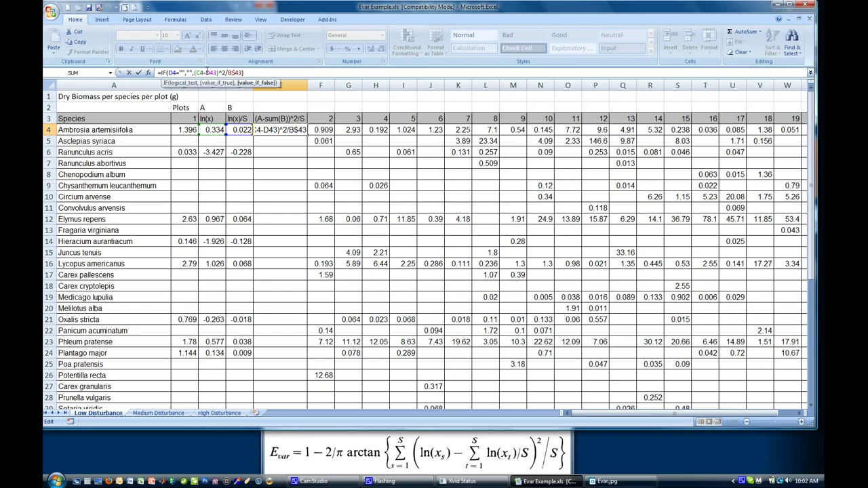
type("$")
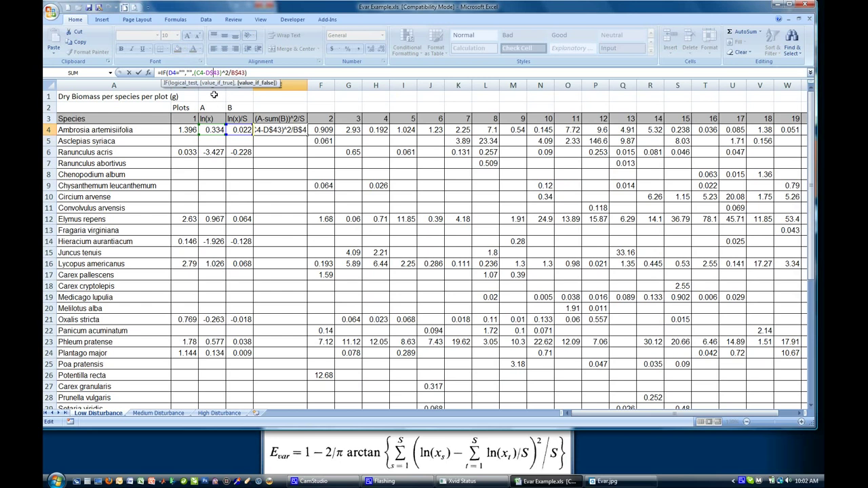
key("Return")
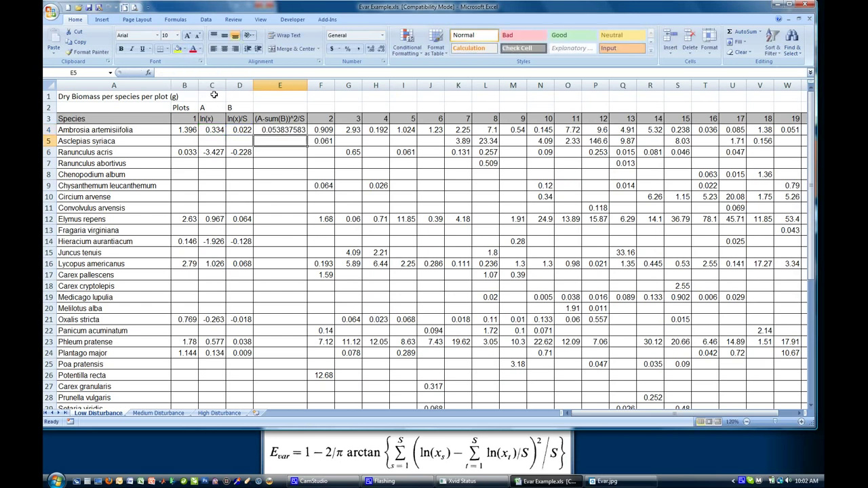
left_click(293, 129)
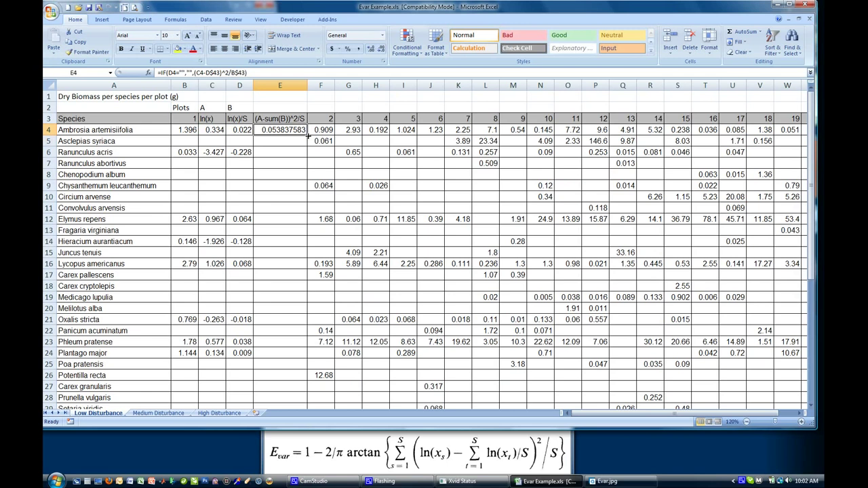
left_click_drag(306, 135, 319, 377)
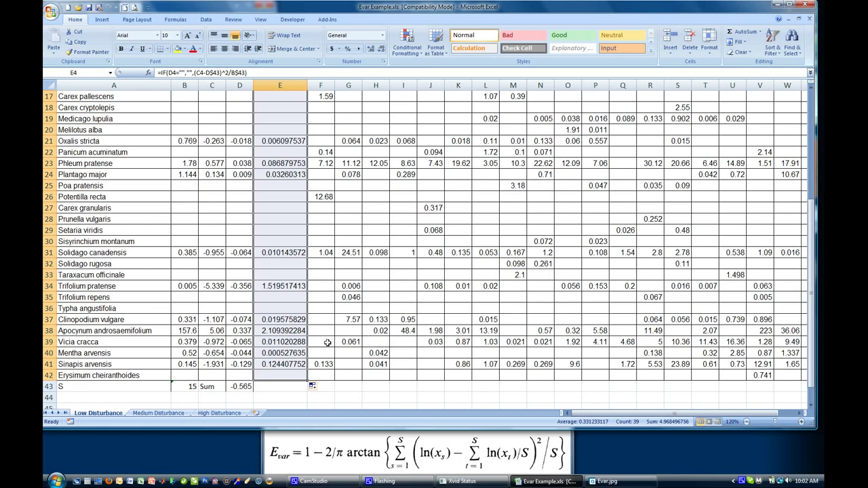
Step: Total the (A-sum(B))^2/S column in cell E43 with =SUM(E4:E42)
left_click(285, 388)
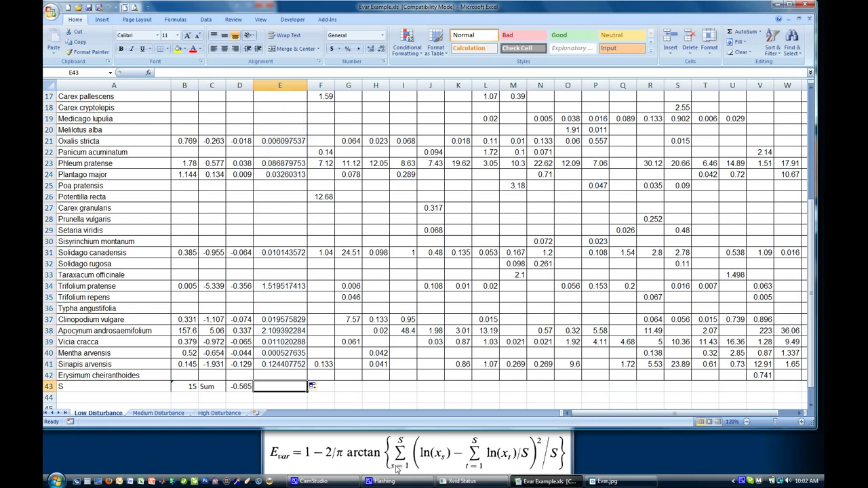
type("=sum(")
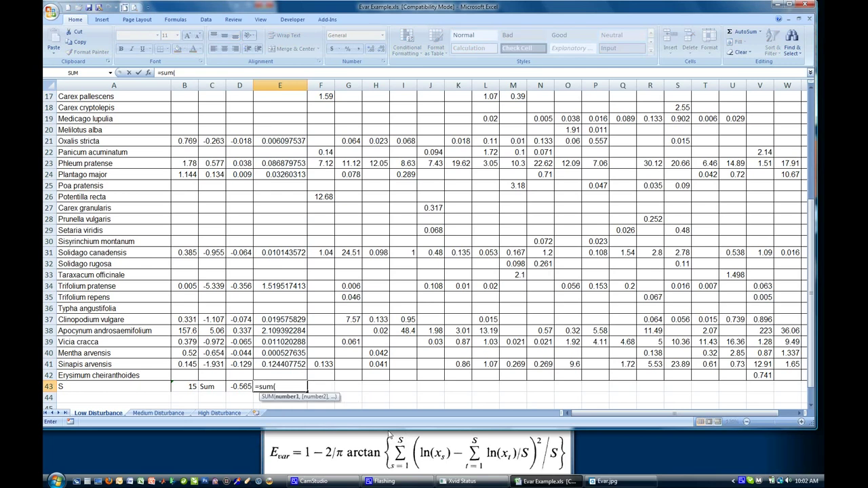
key("Up")
key("shift+Up")
key("shift+Up")
key("shift+Up")
key("shift+Up")
key("shift+Up")
key("shift+Up")
key("shift+Up")
key("shift+Up")
key("shift+Up")
key("shift+Up")
key("shift+Up")
key("shift+Up")
key("shift+Up")
key("shift+Up")
key("shift+Up")
key("shift+Up")
key("shift+Up")
key("shift+Up")
key("shift+Up")
key("shift+Up")
type(")")
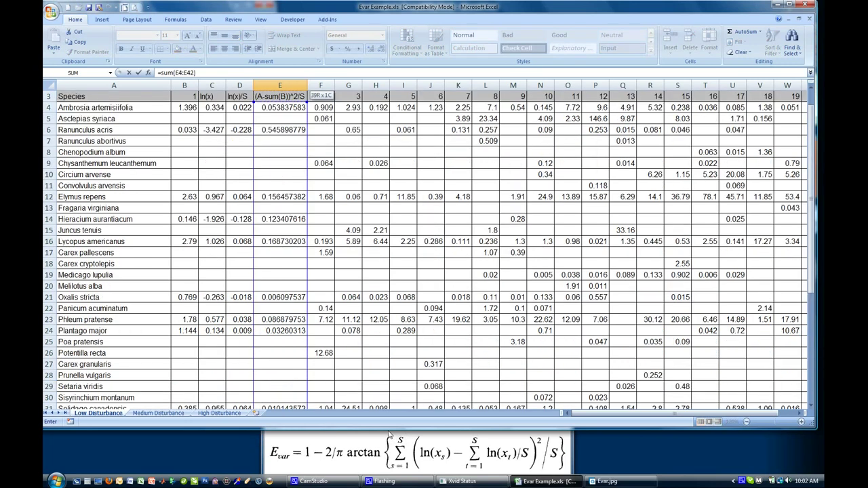
key("Return")
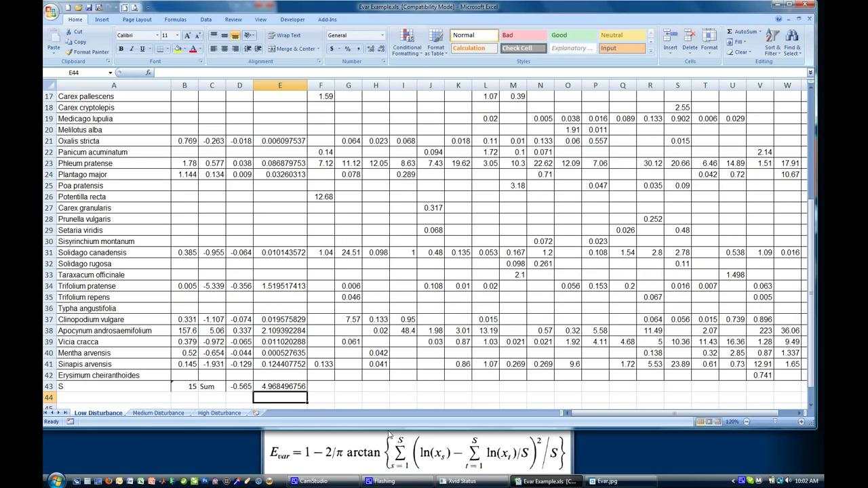
Step: Label cell D45 below the column totals as Evar
left_click(338, 397)
scroll(343, 397, "down", 1)
scroll(346, 396, "down", 1)
left_click(240, 342)
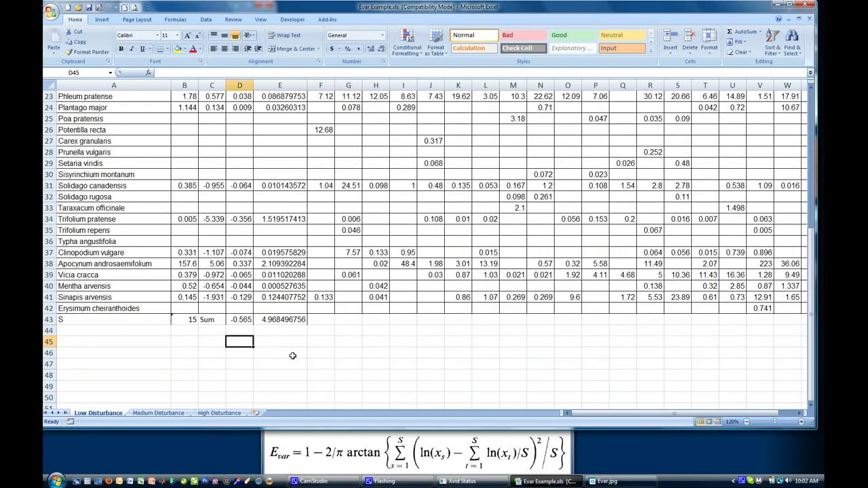
type("Evar")
key("Tab")
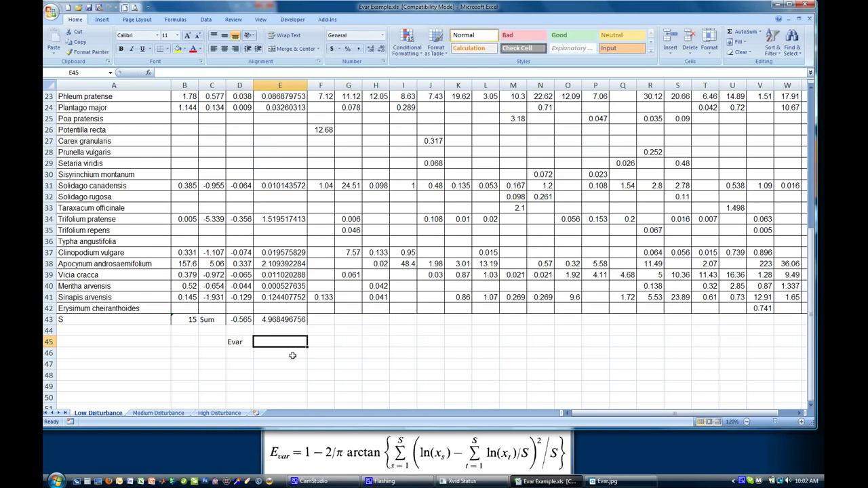
Step: Calculate the evenness index in cell E45 with the formula =1-2/PI()*ATAN(E43)
type("=")
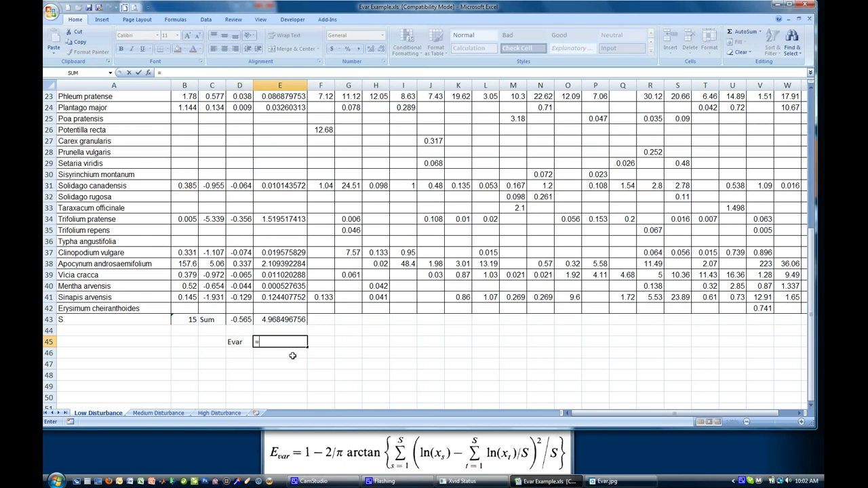
type("1-2/P")
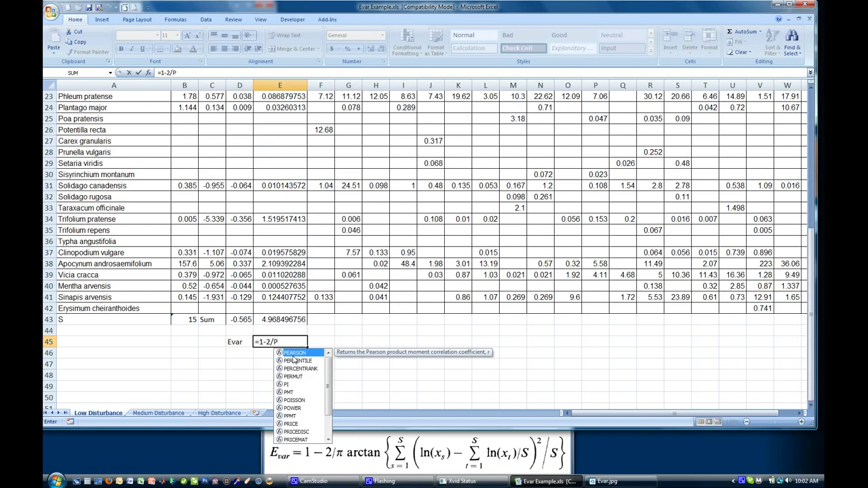
type("I")
type("()")
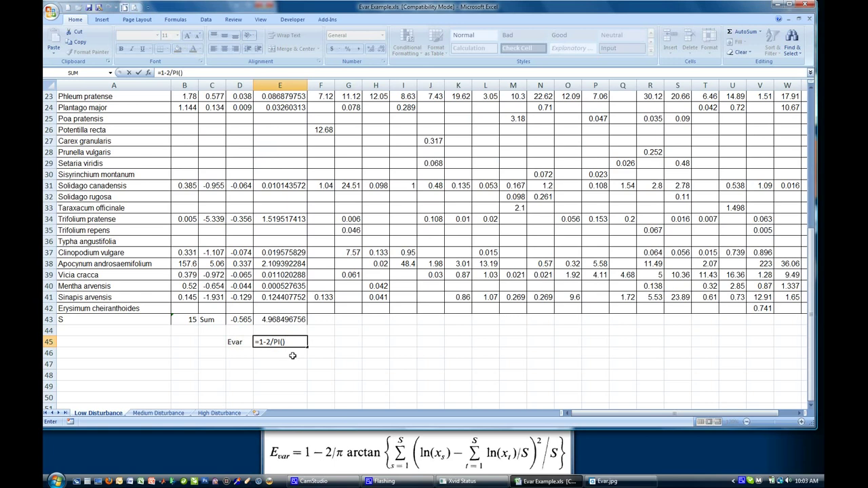
type("(")
key("BackSpace")
type("*")
type("ATAN")
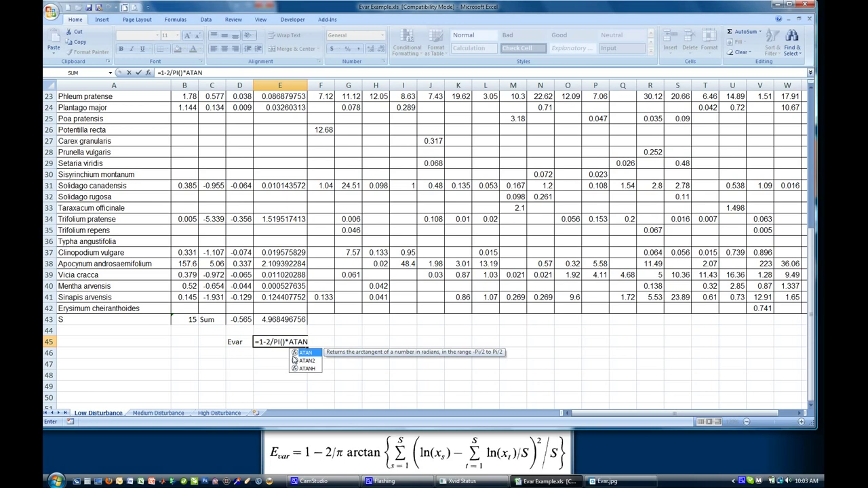
double_click(292, 353)
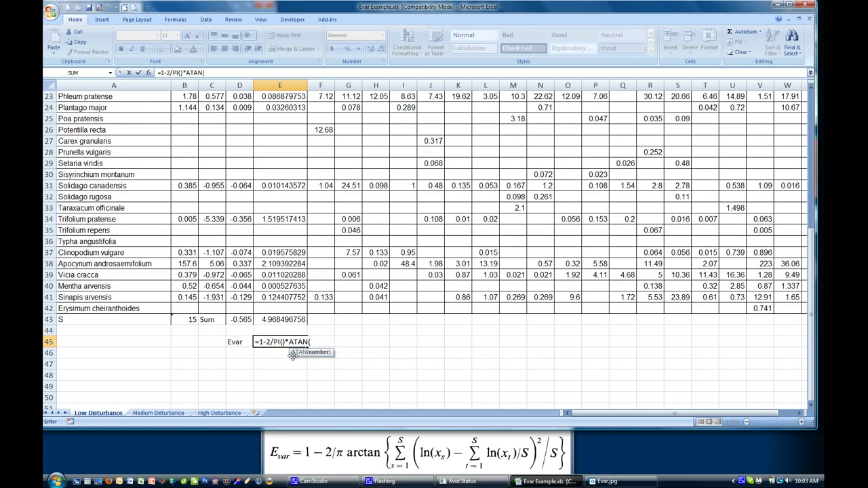
left_click(286, 318)
type(")")
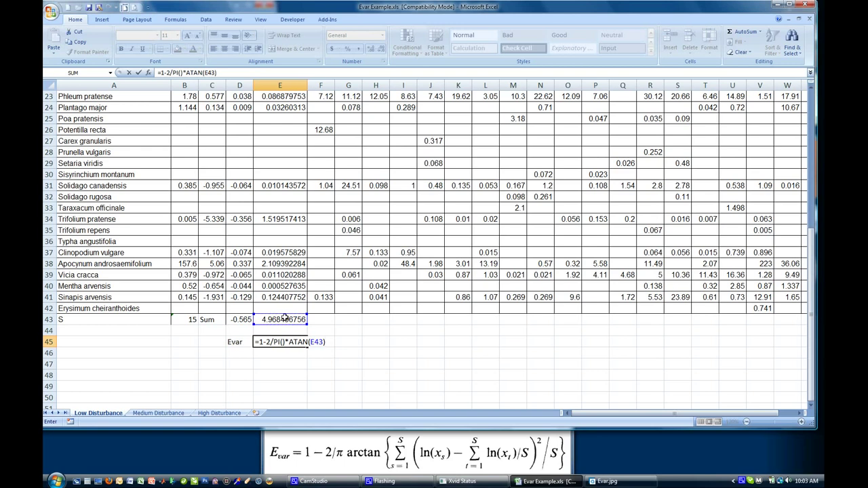
key("Return")
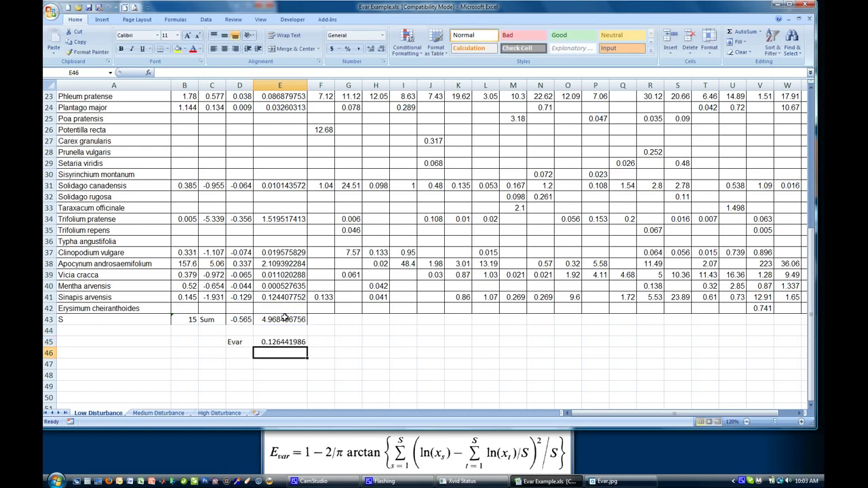